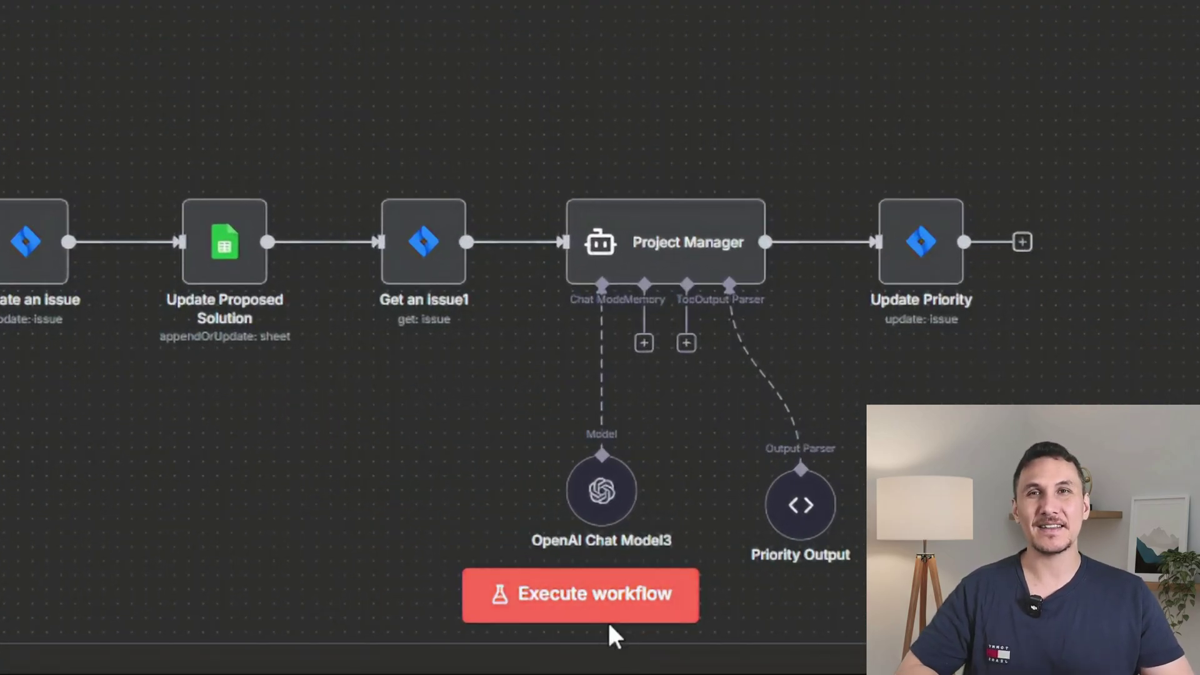
Execute the whole workflow from start to finish.
click(597, 609)
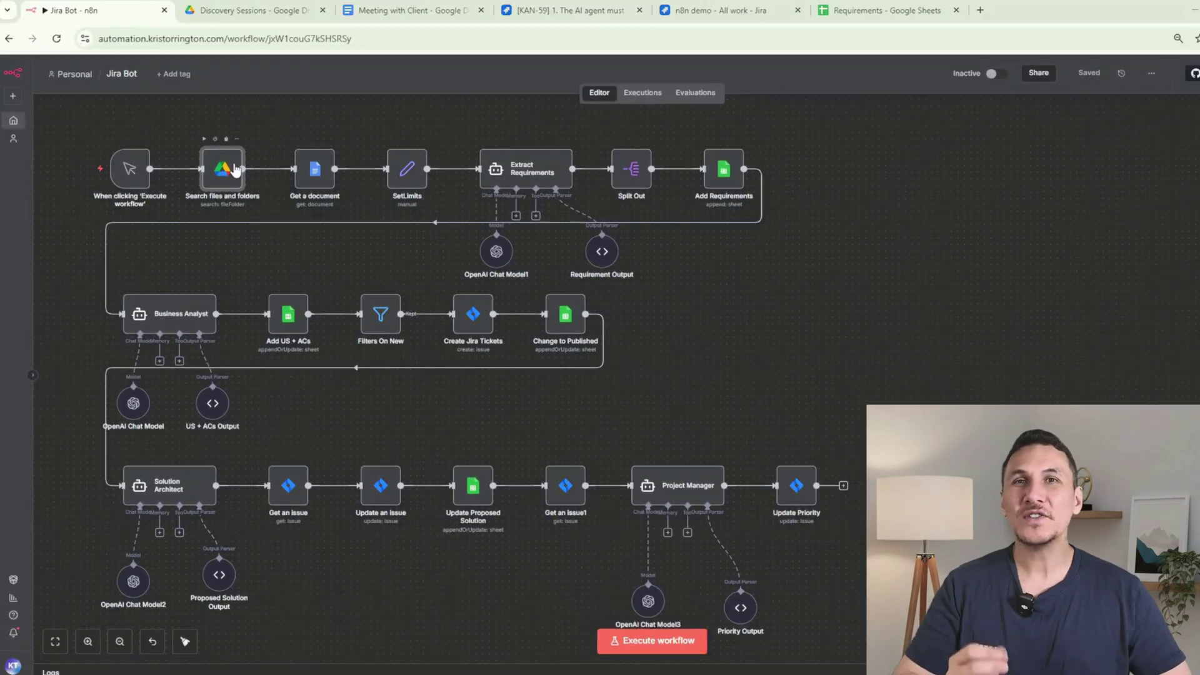
Run the Search files and folders node and the Get a document node to fetch the meeting transcript.
double_click(330, 139)
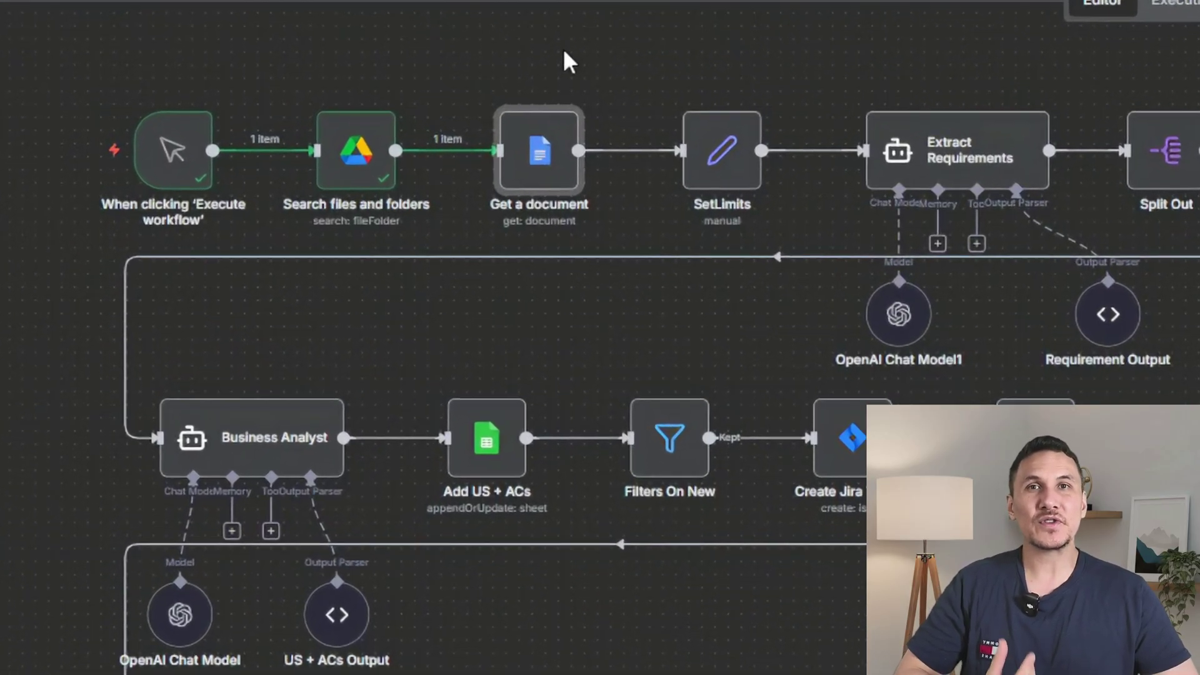
double_click(566, 160)
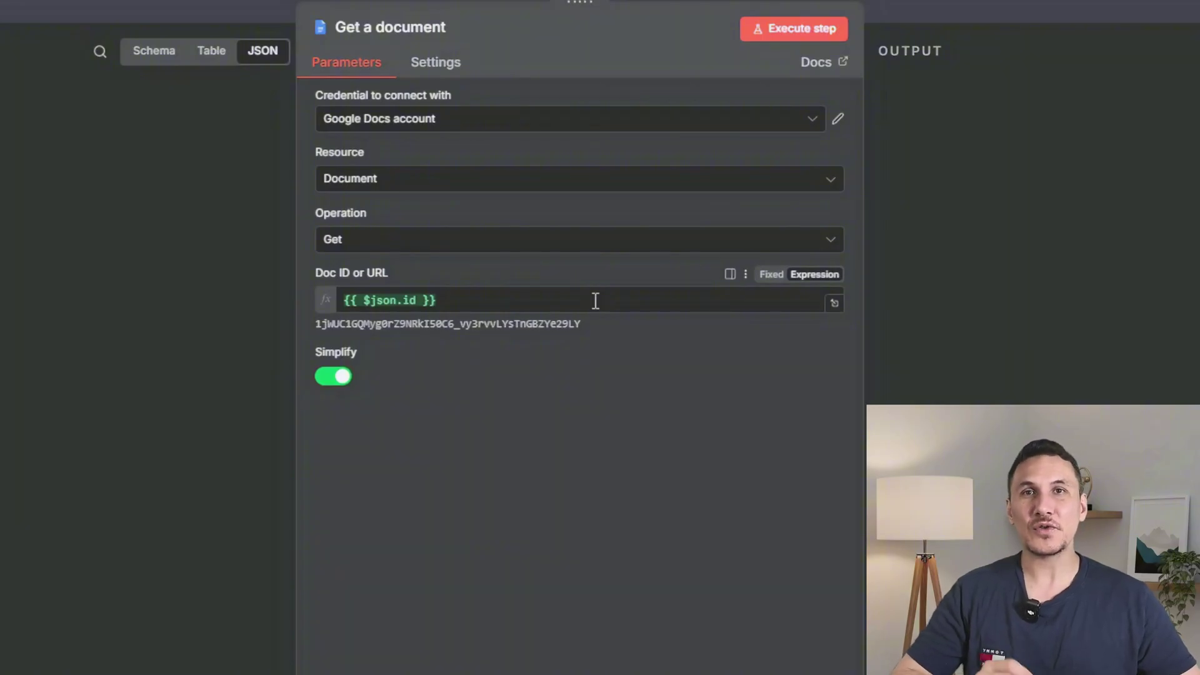
click(793, 27)
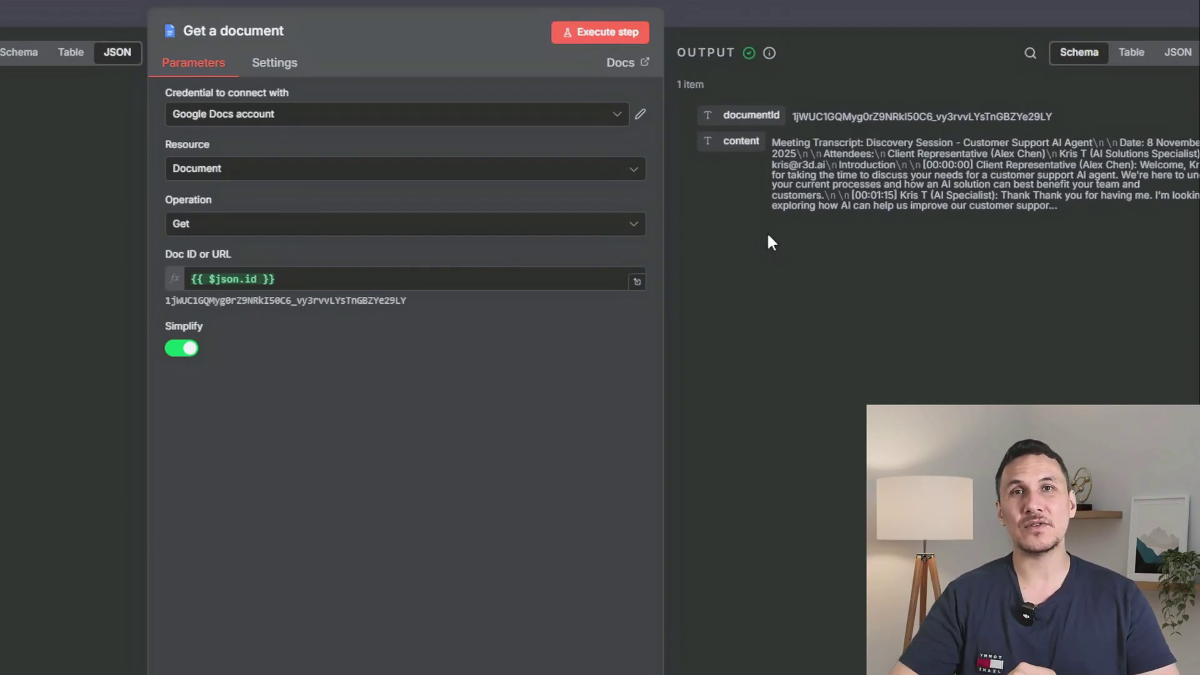
click(913, 58)
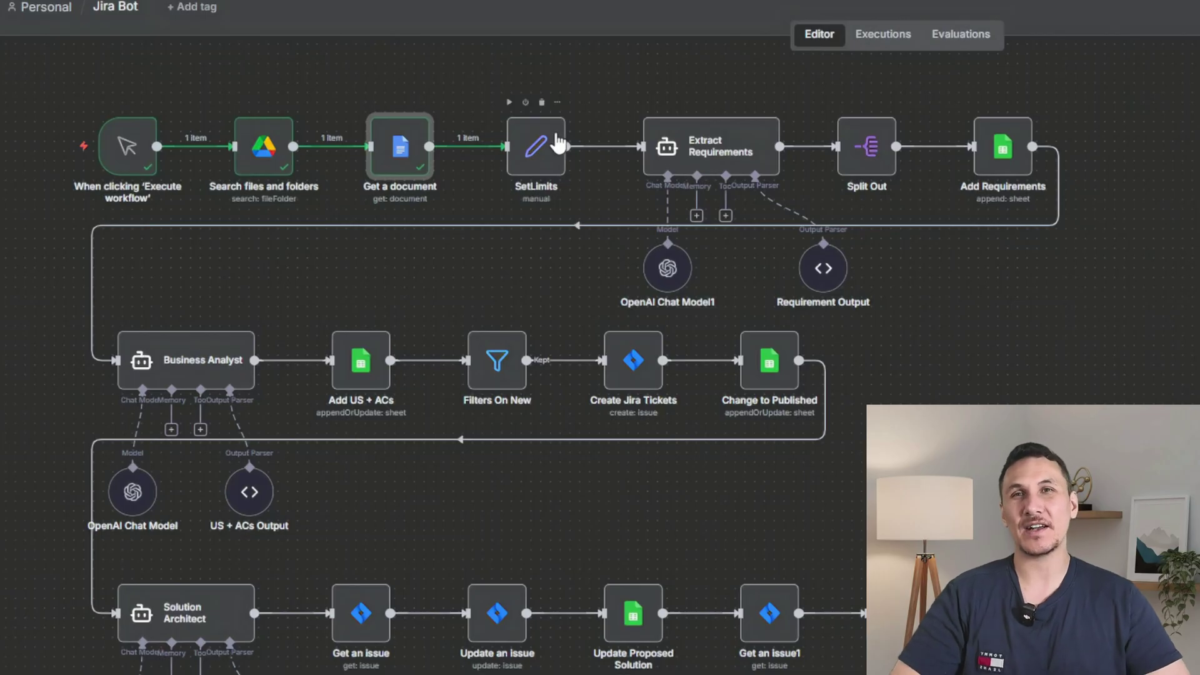
Open the SetLimits node and execute it to pass on the requirement limit.
double_click(557, 143)
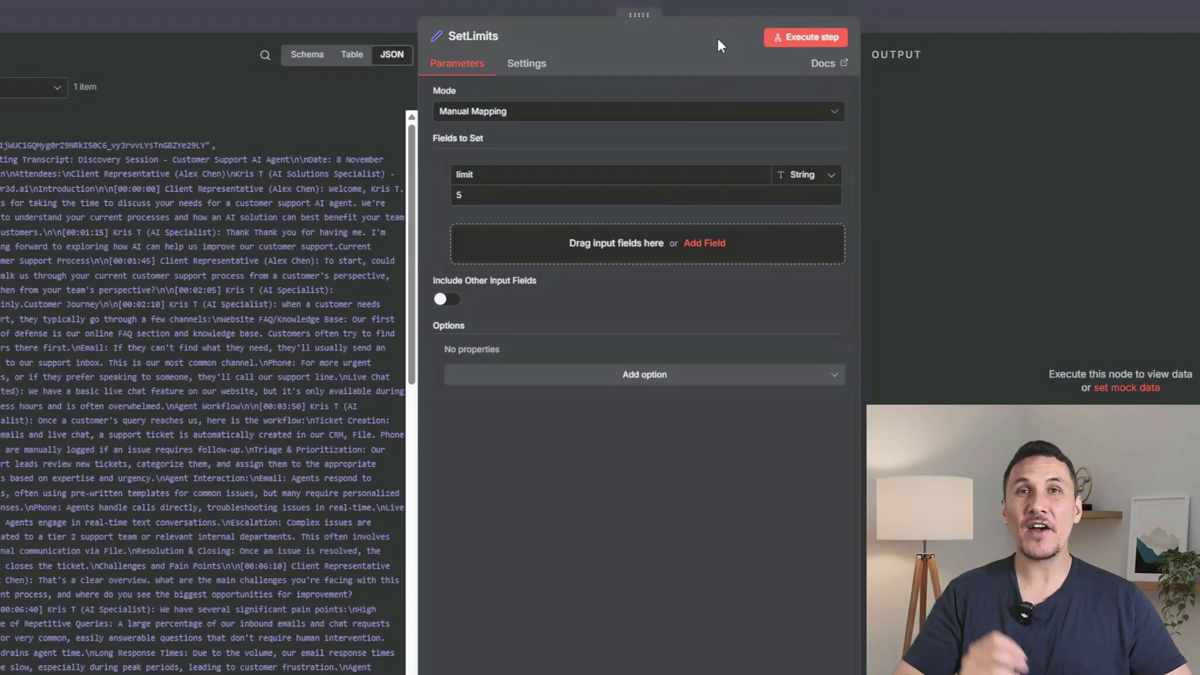
click(805, 39)
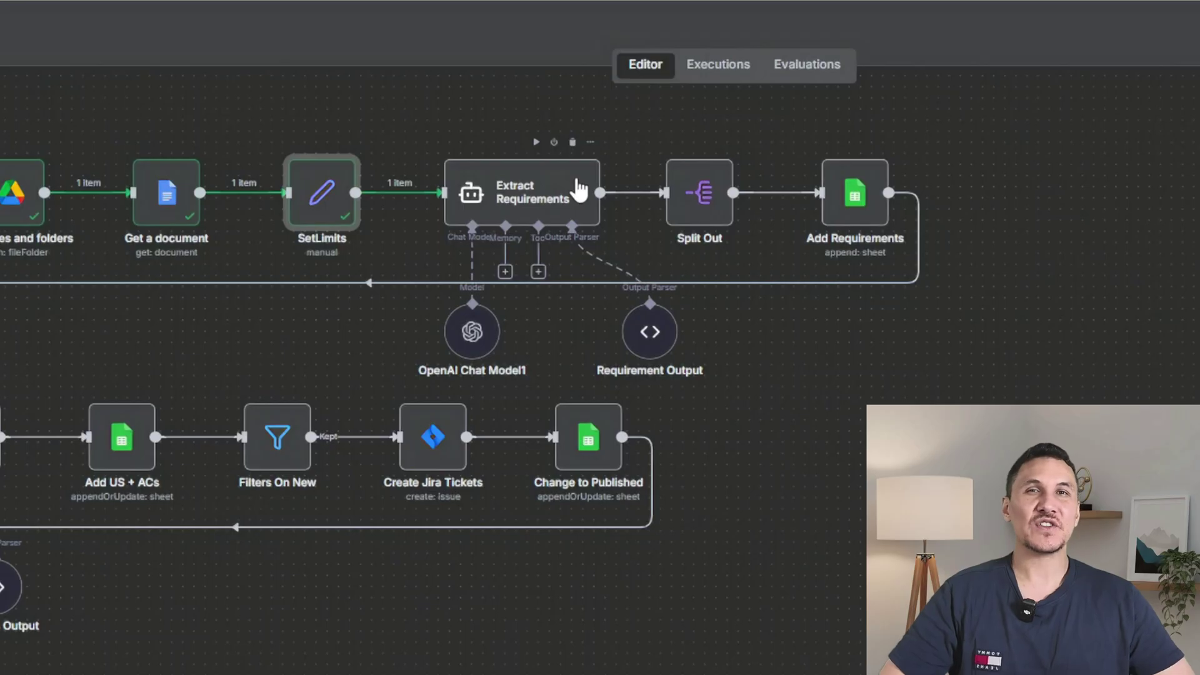
Examine the Extract Requirements agent's system message and user prompt, and the JSON example in its Requirement Output parser.
double_click(579, 191)
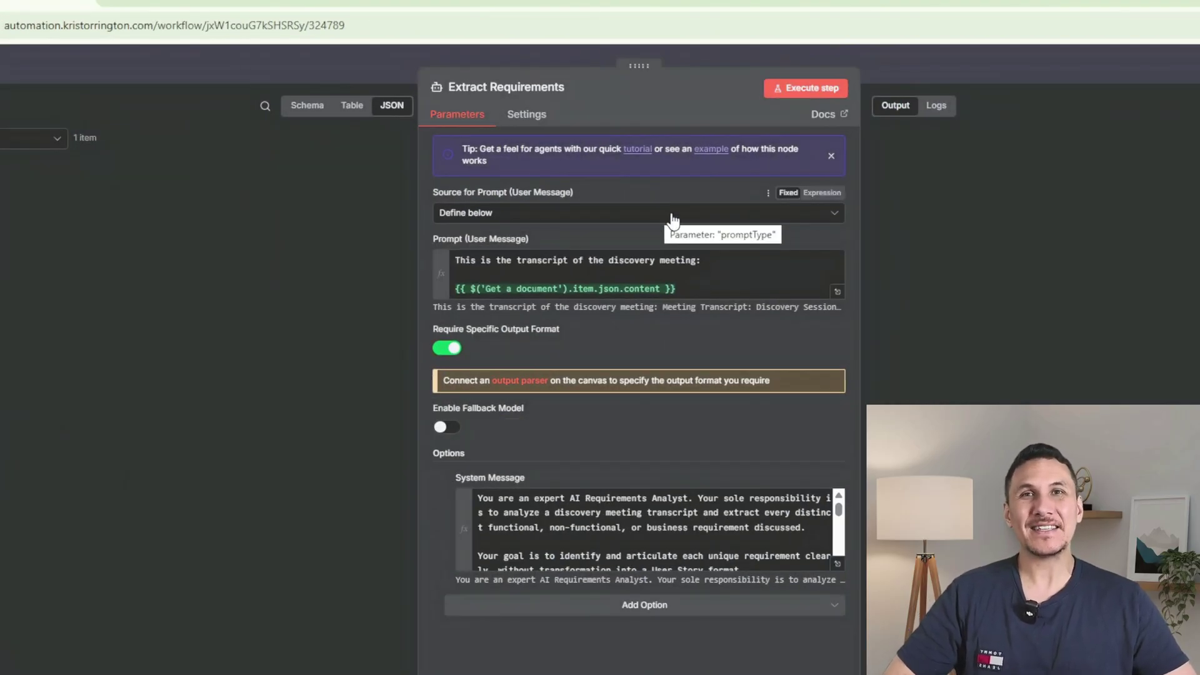
click(838, 563)
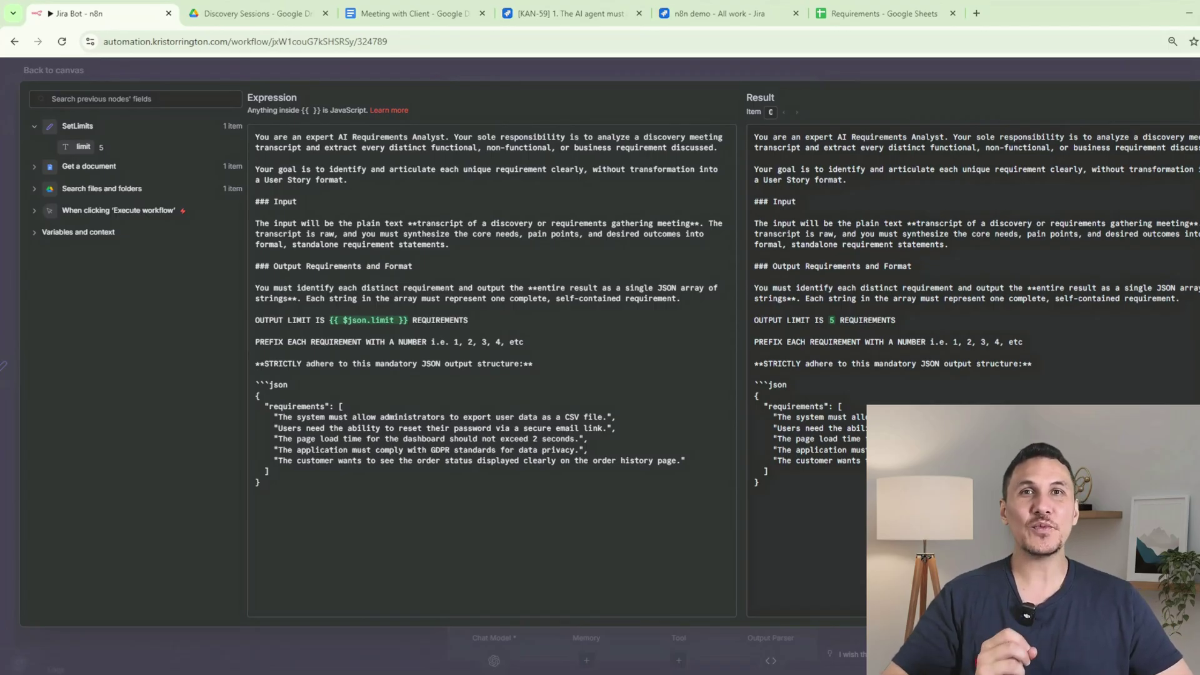
key(Escape)
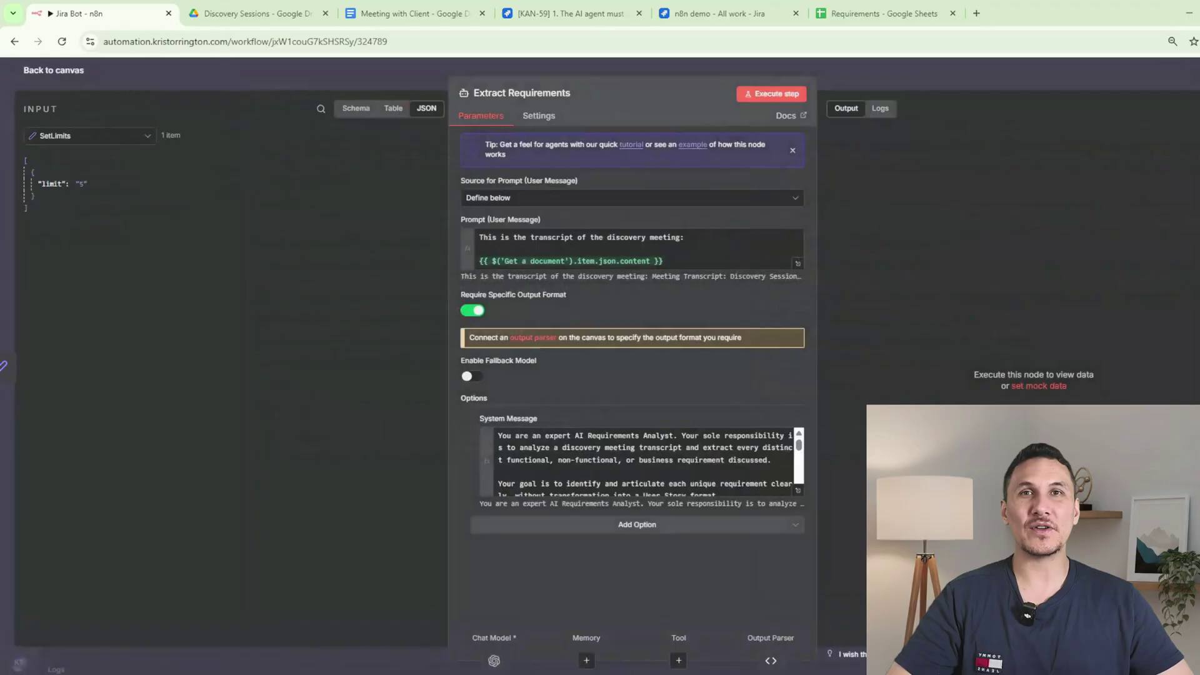
click(798, 263)
key(Escape)
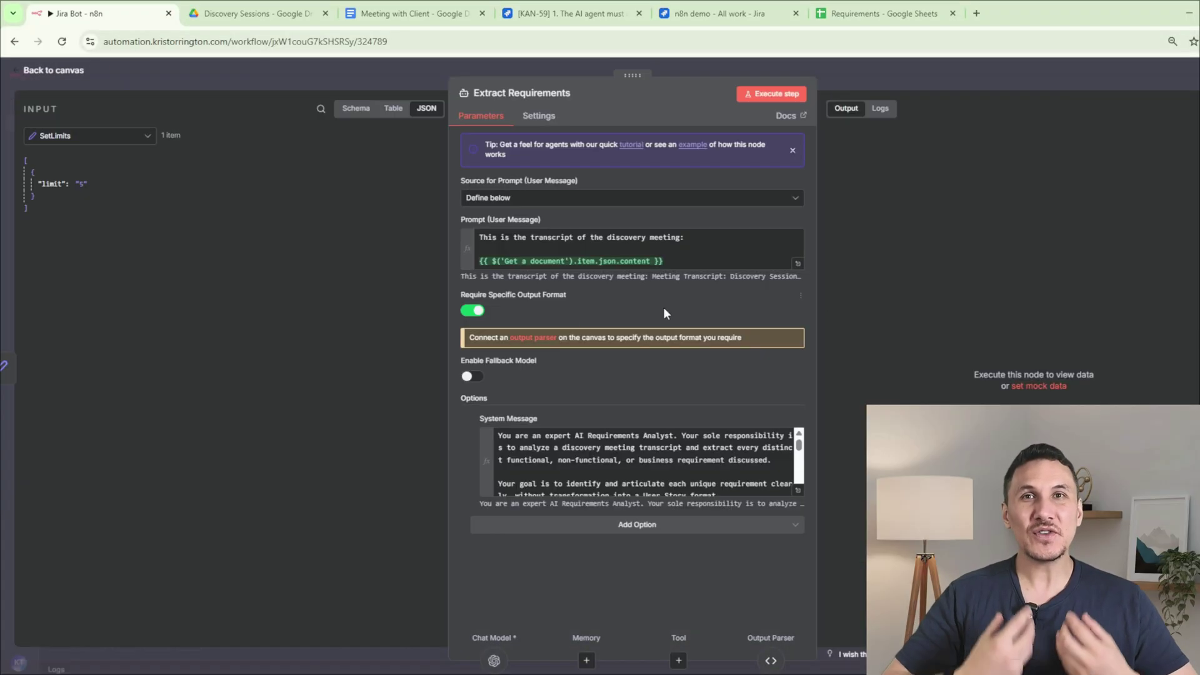
click(770, 660)
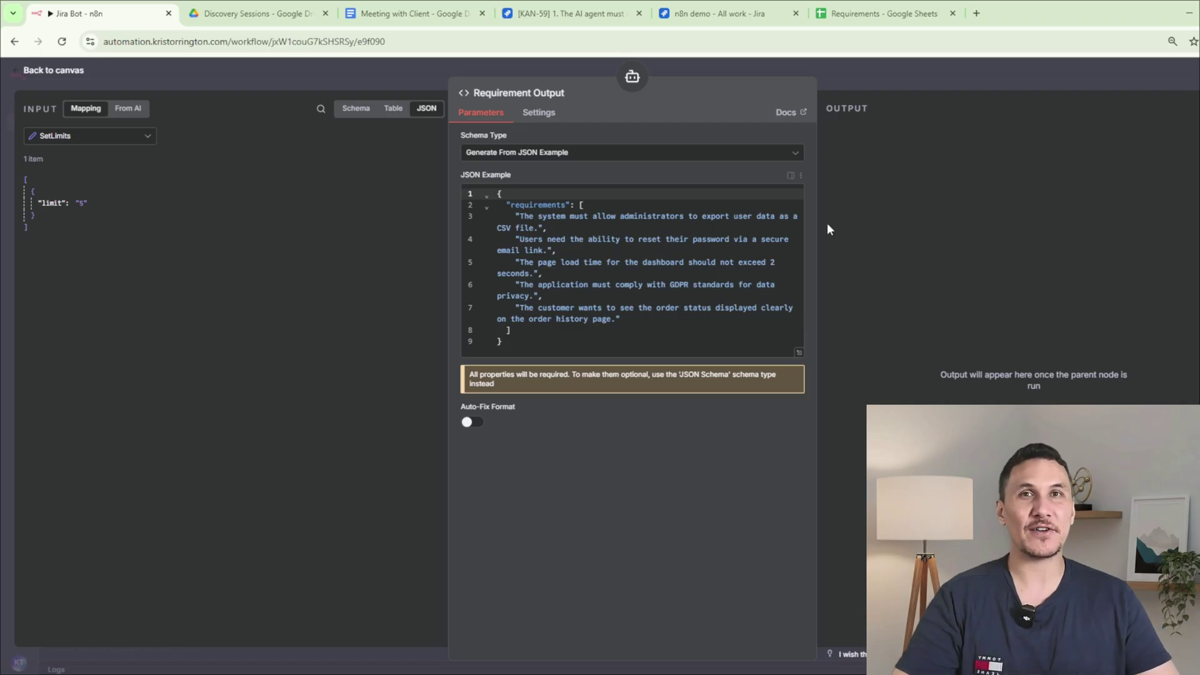
click(940, 80)
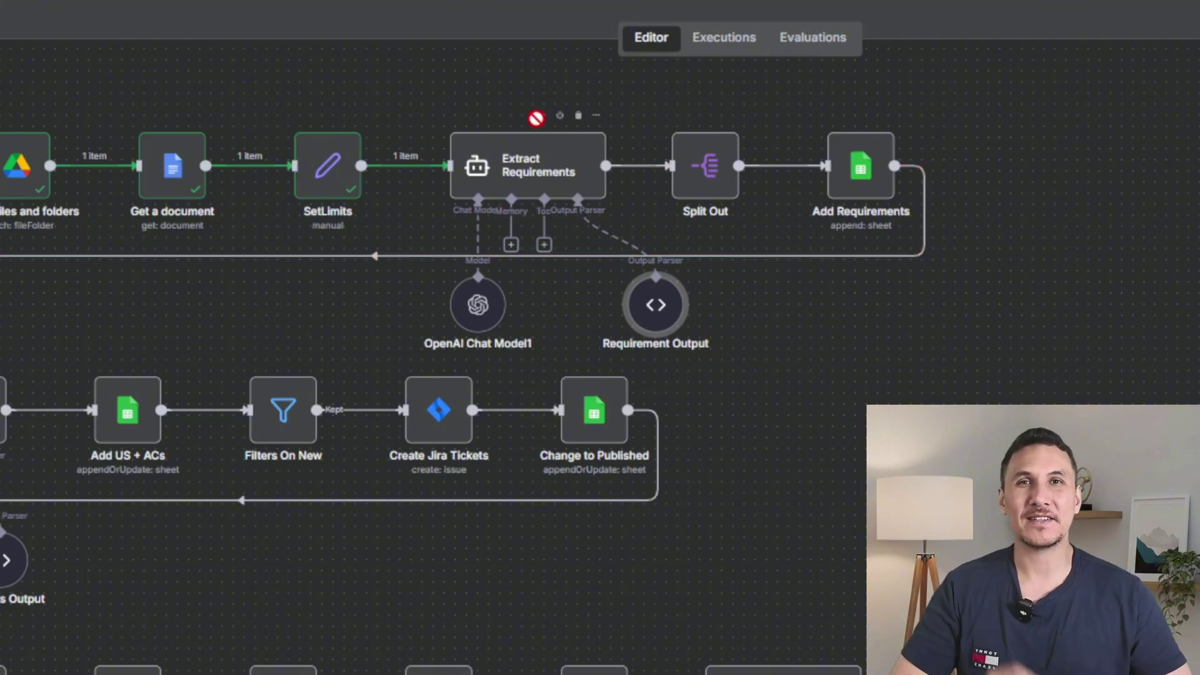
Execute the Extract Requirements agent and the Split Out node that separates output.requirements into individual items.
click(536, 119)
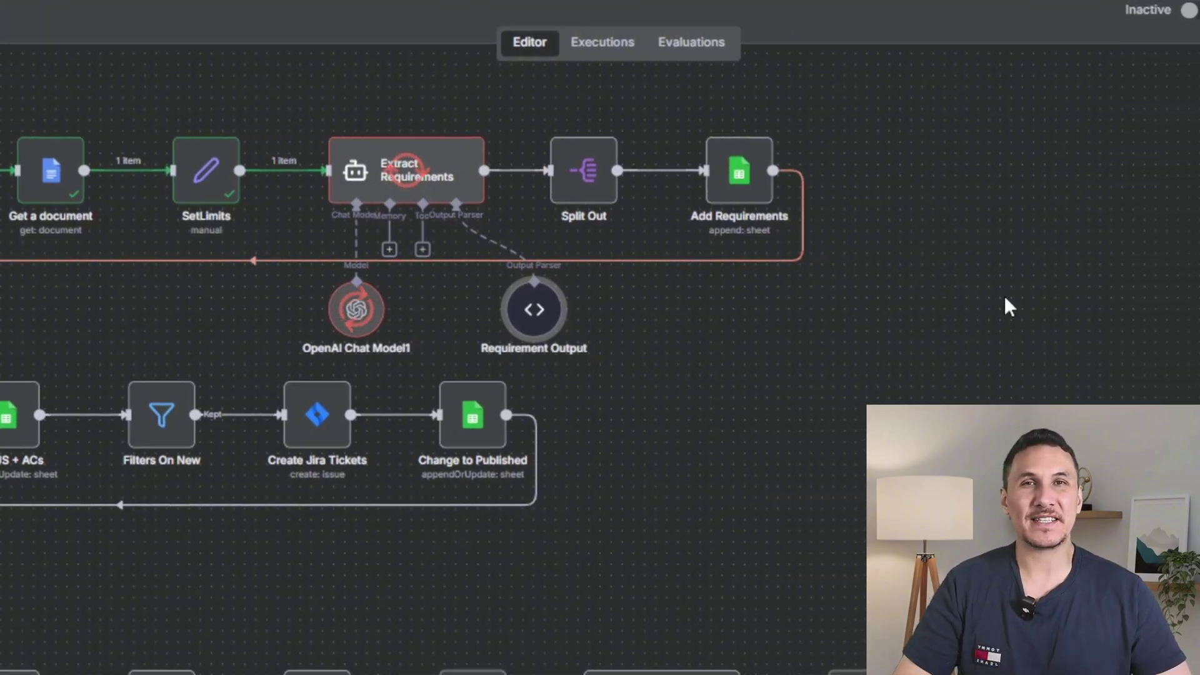
double_click(584, 172)
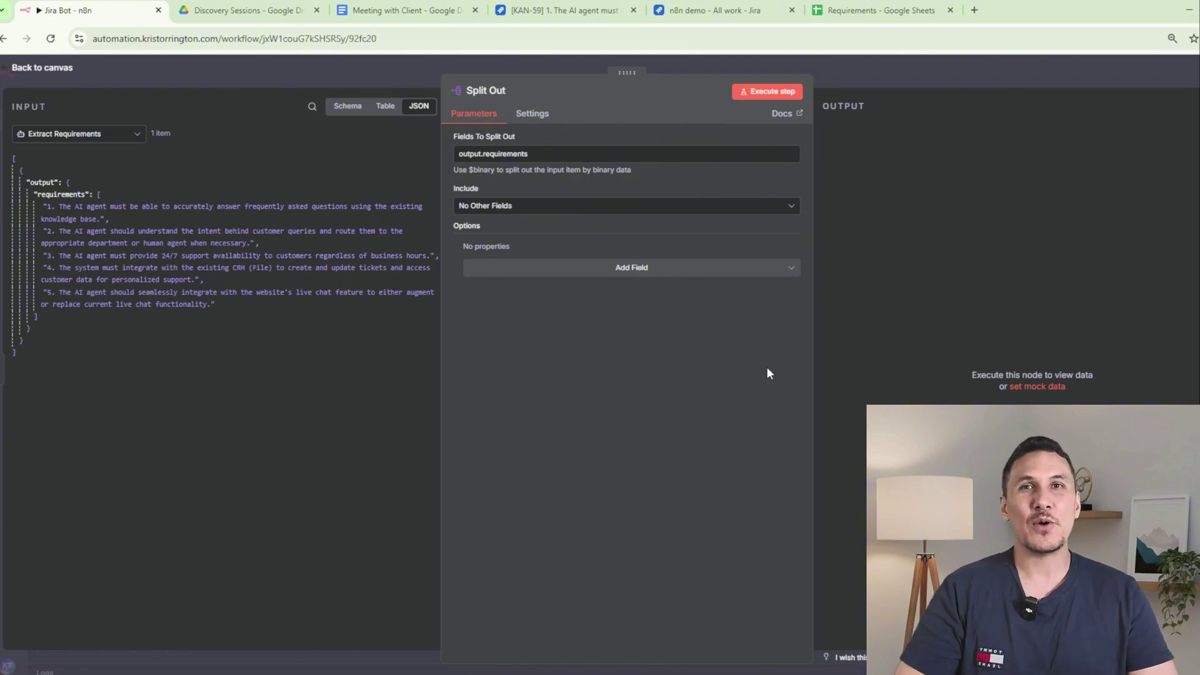
click(768, 95)
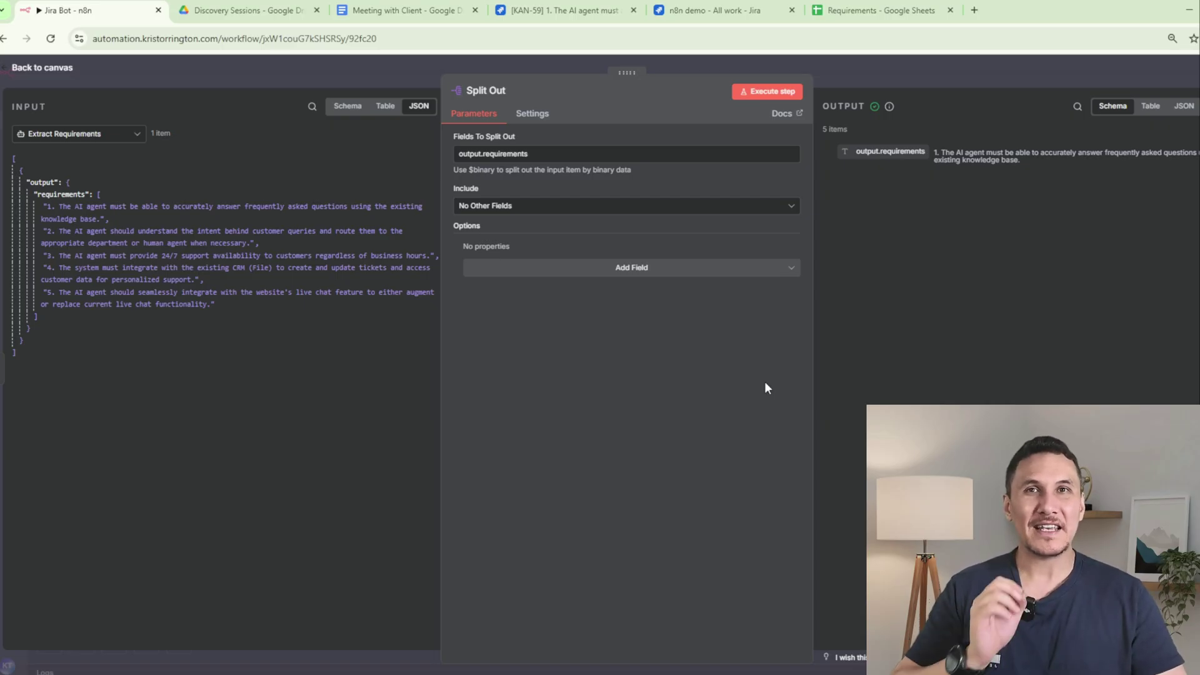
click(864, 70)
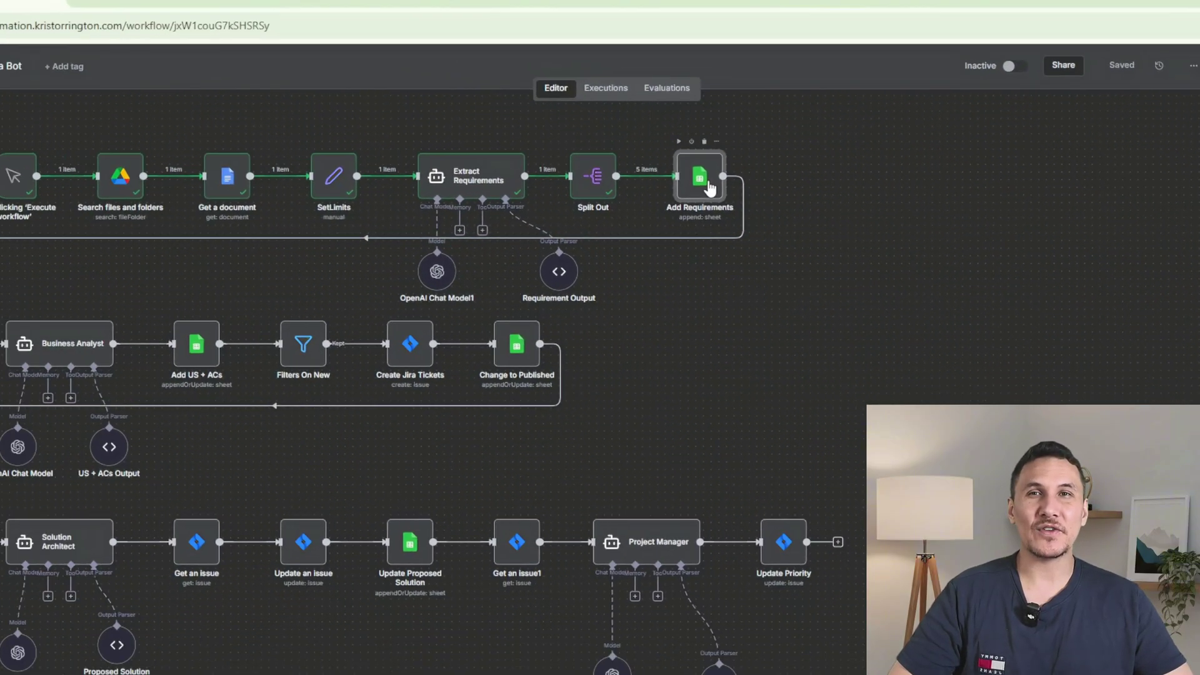
Append the extracted requirements to the Requirements sheet with the Add Requirements node and review each new entry in the Requirement column.
double_click(710, 188)
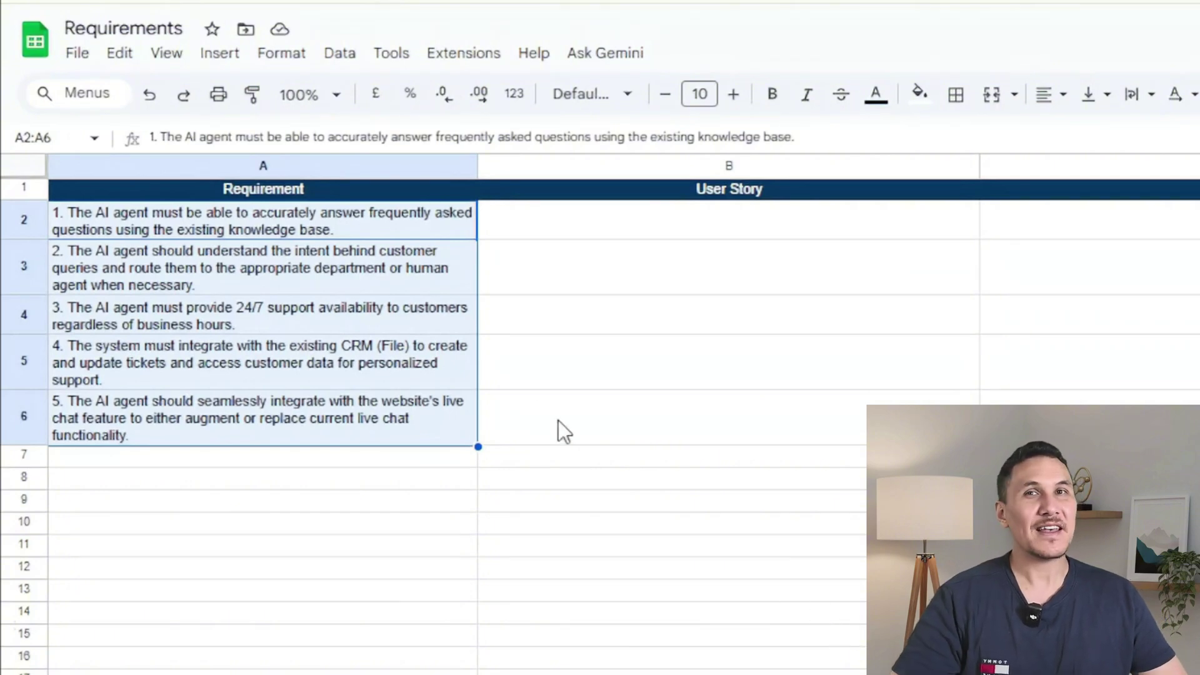
click(417, 236)
click(418, 267)
click(425, 321)
click(436, 358)
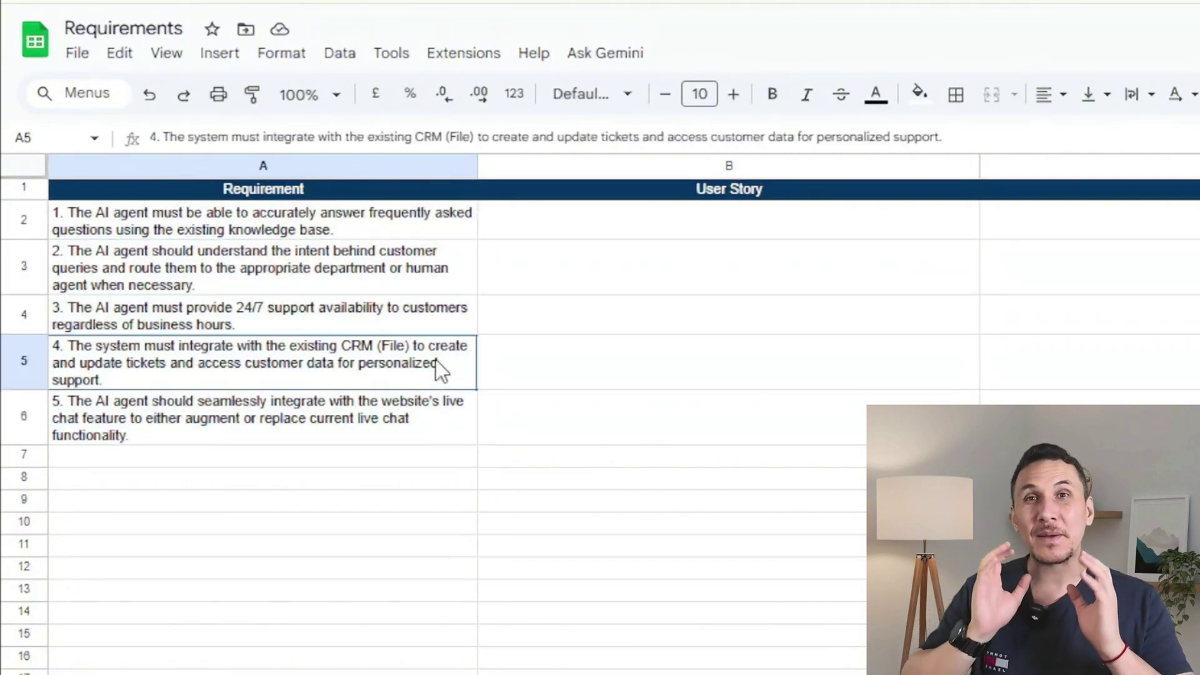
click(438, 412)
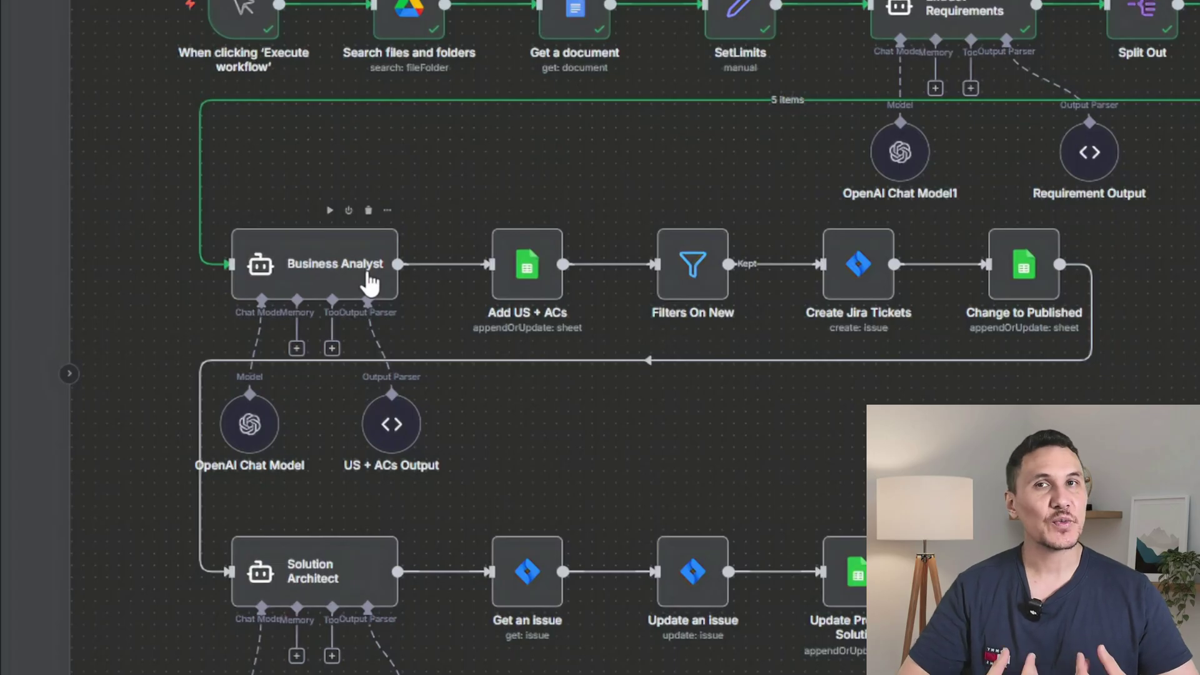
Examine the Business Analyst agent's system message and user prompt, and the JSON example in its US + ACs Output parser.
double_click(369, 280)
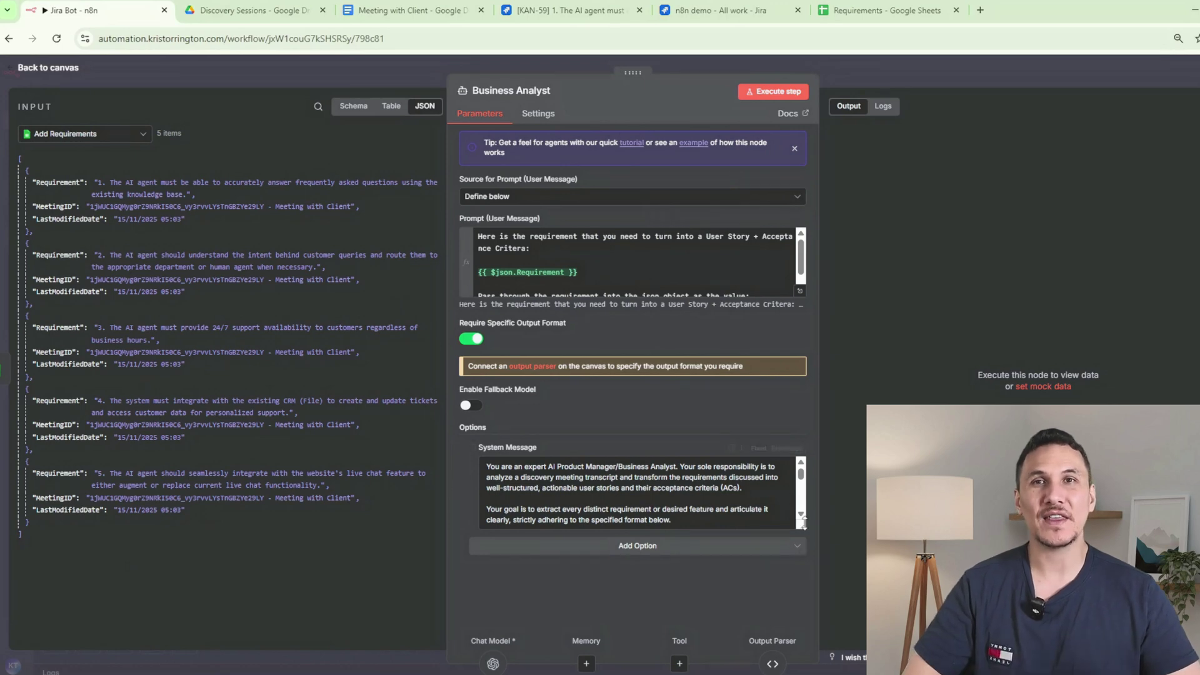
drag(803, 523, 780, 498)
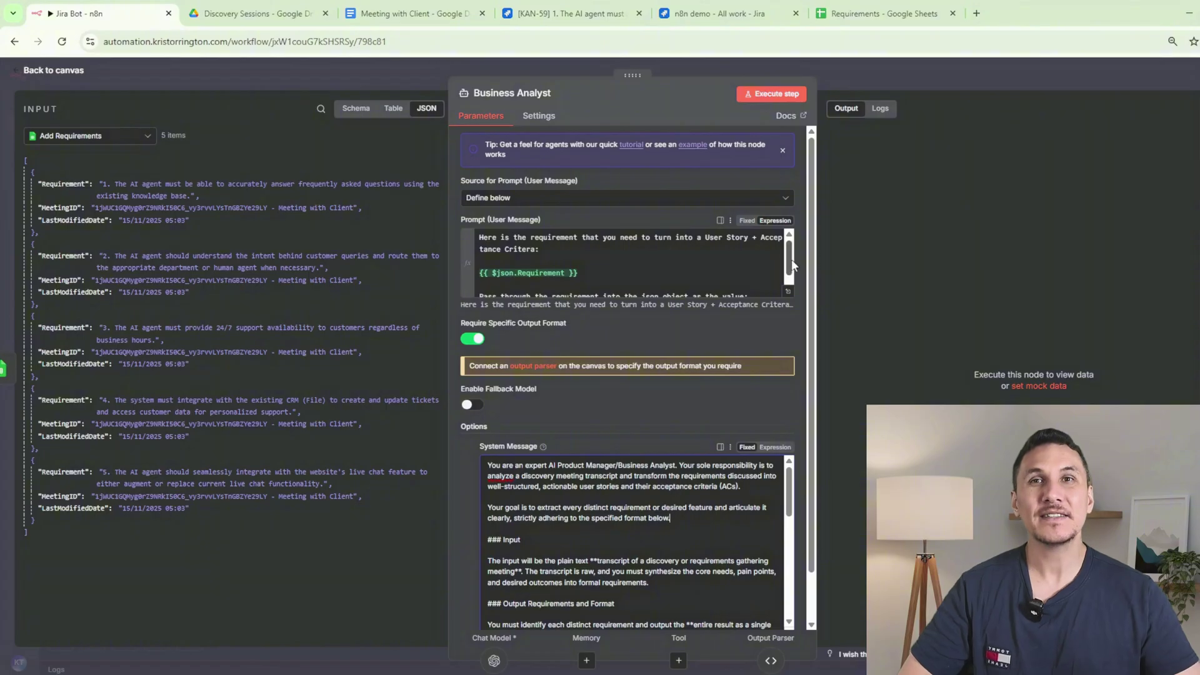
drag(791, 258, 789, 275)
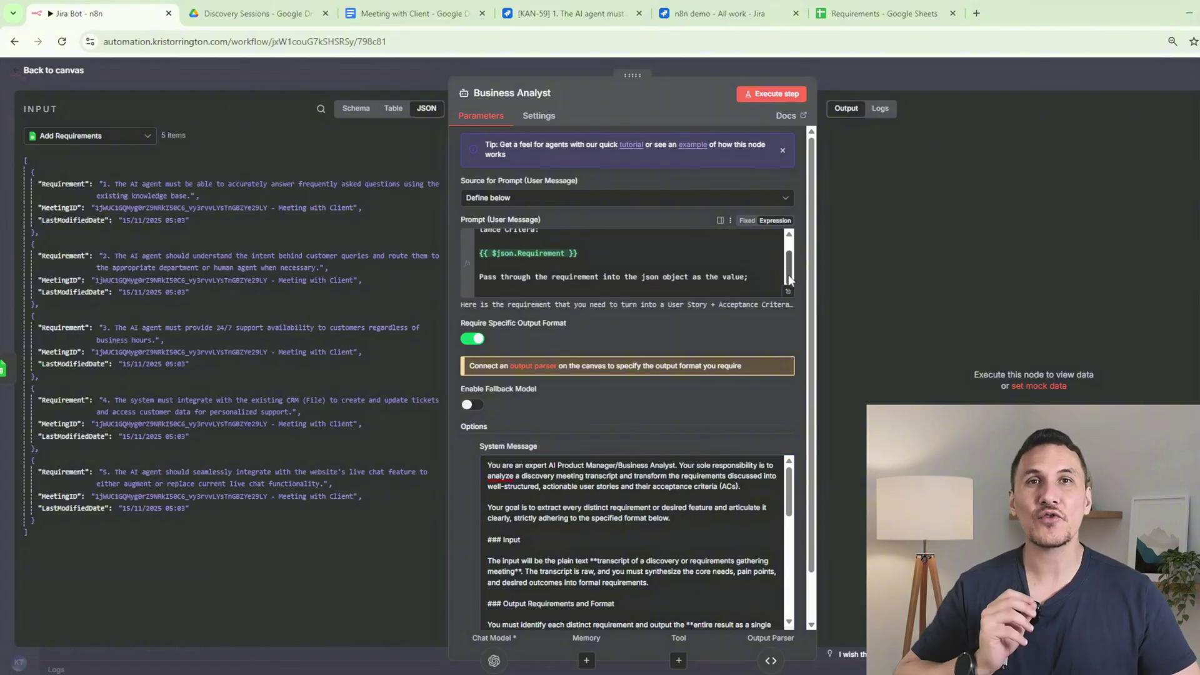
scroll(789, 275, up, 2)
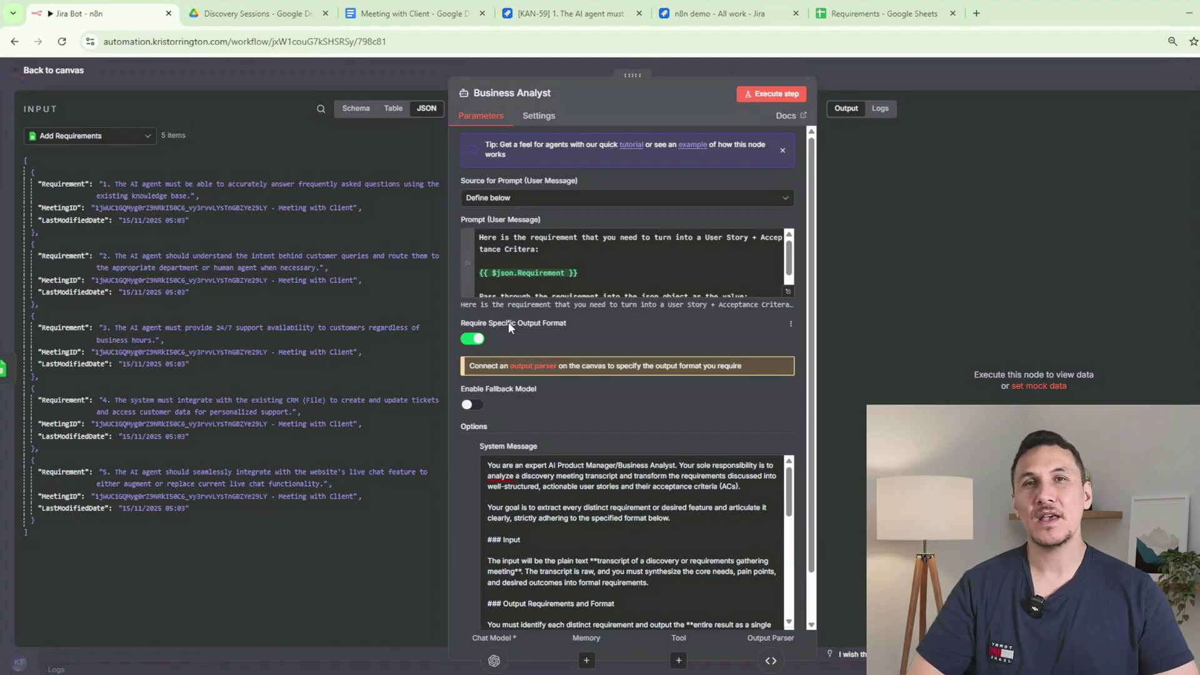
click(770, 660)
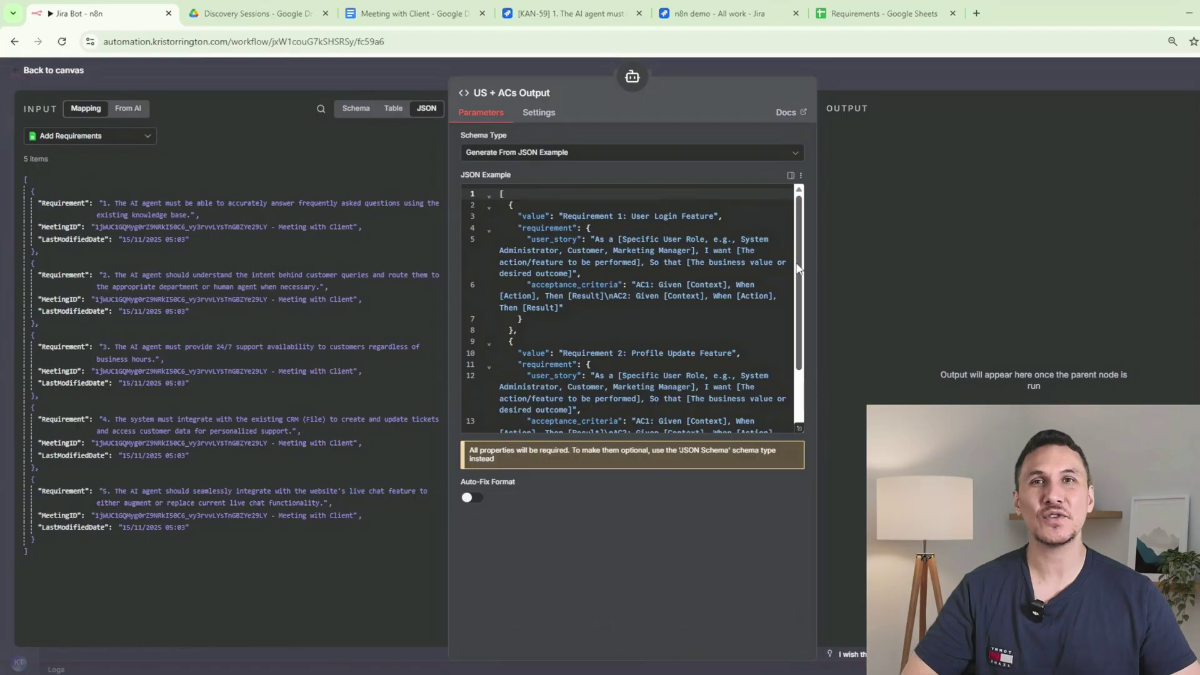
scroll(800, 326, down, 2)
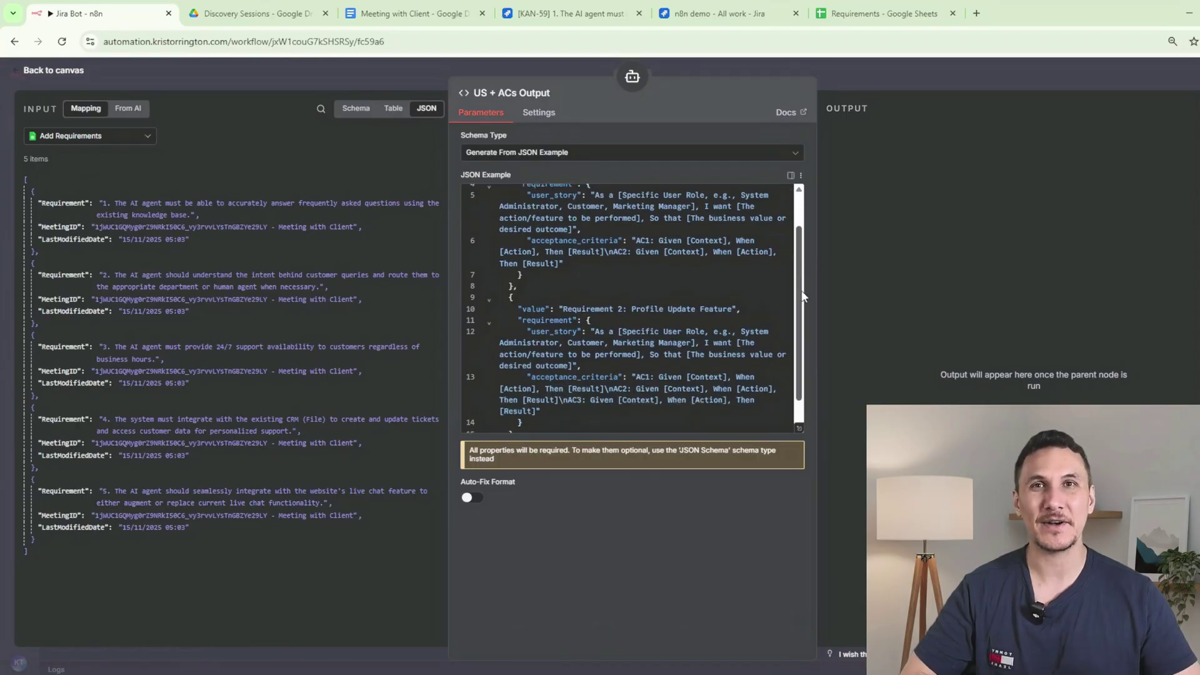
scroll(800, 327, up, 2)
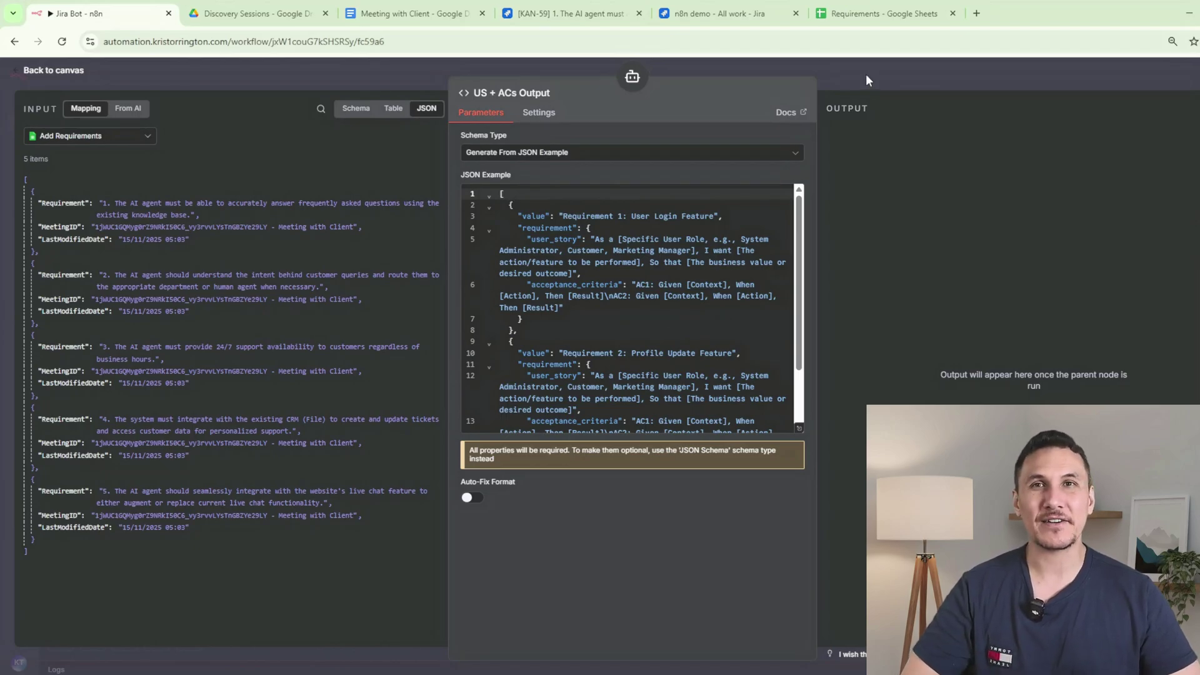
click(845, 77)
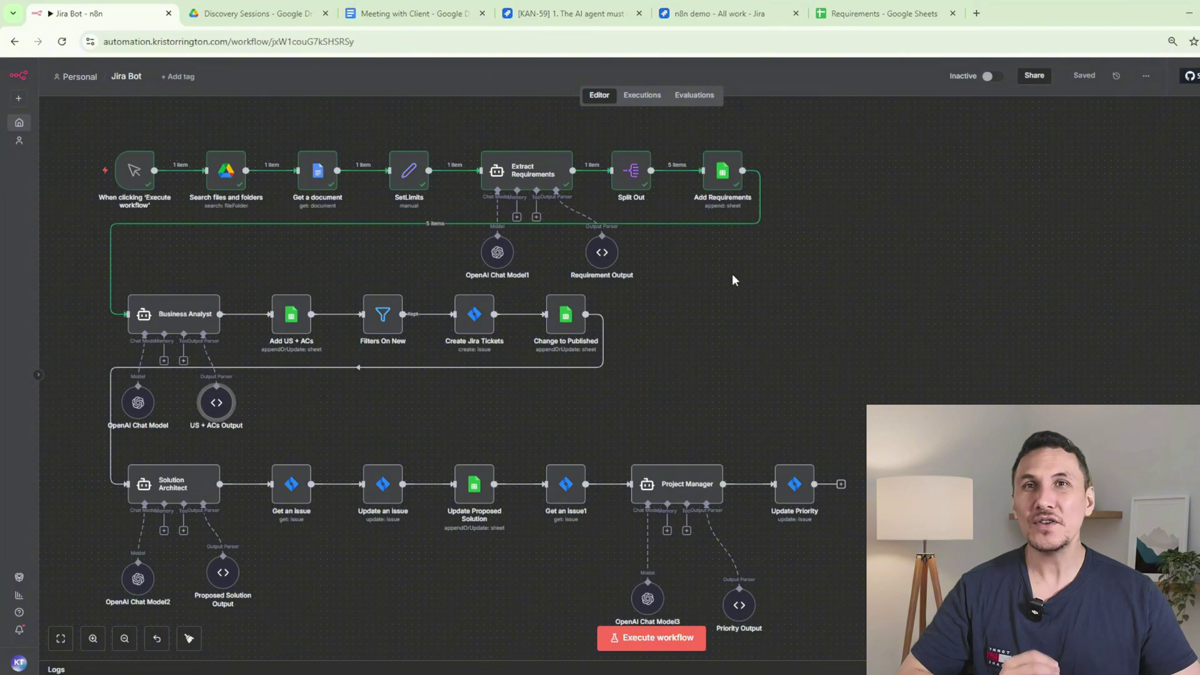
Check the model used by the Business Analyst's OpenAI Chat Model and execute the Business Analyst agent.
double_click(132, 405)
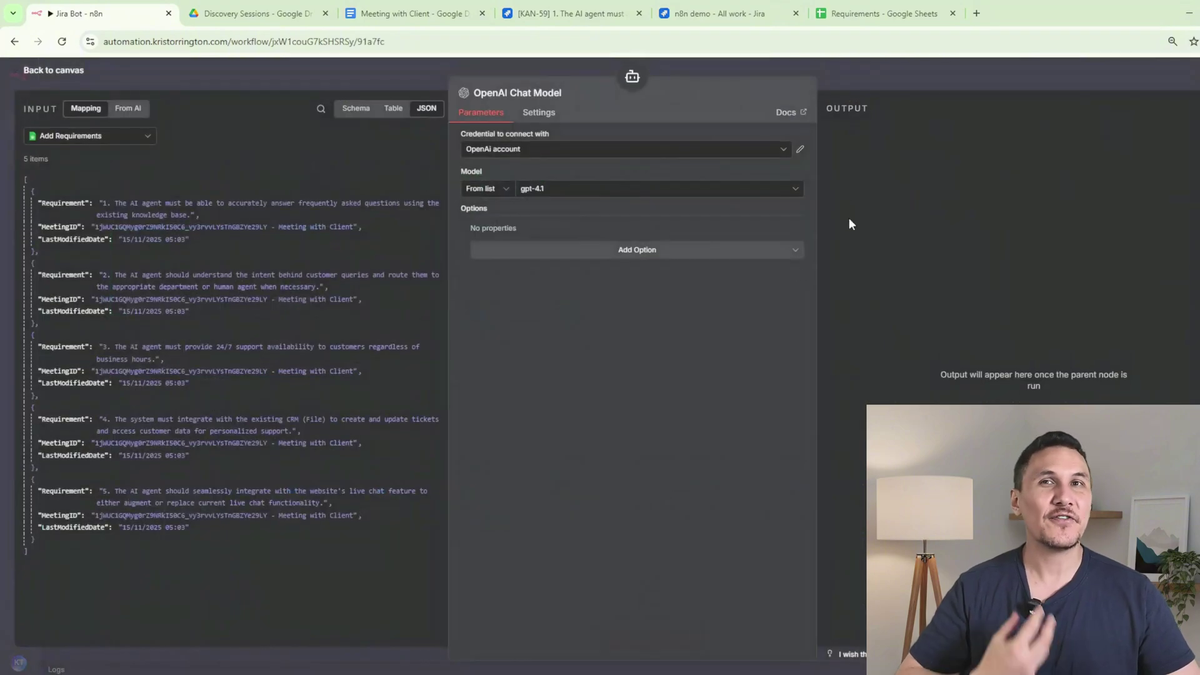
click(861, 77)
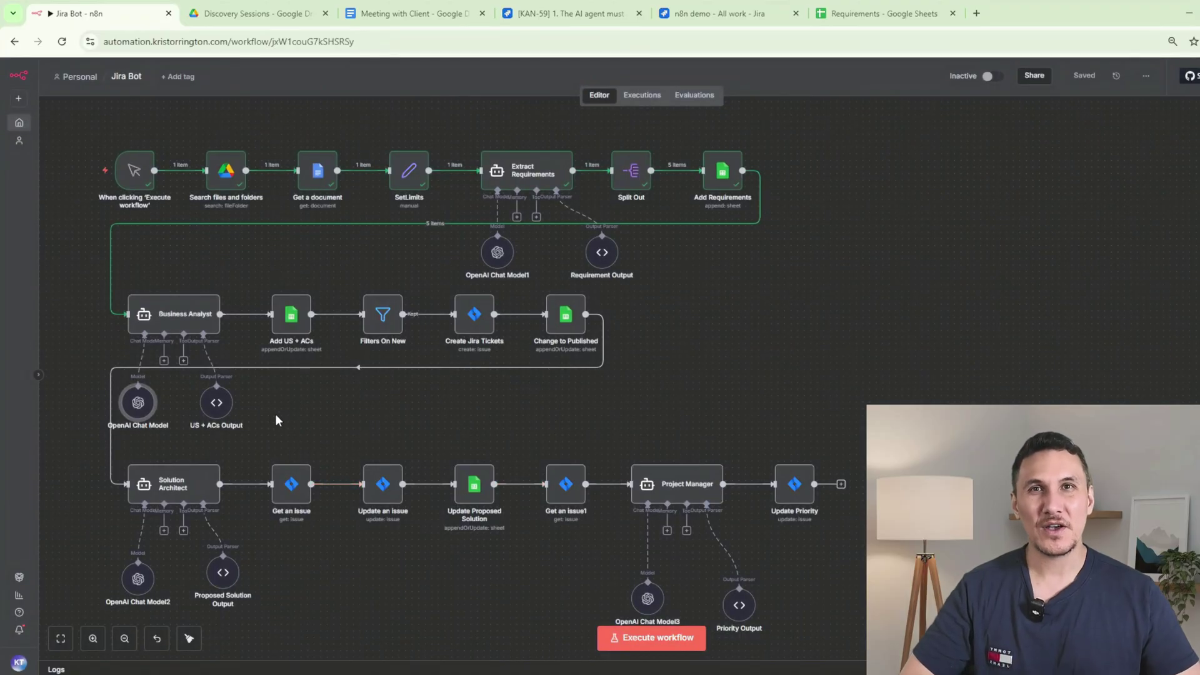
click(184, 287)
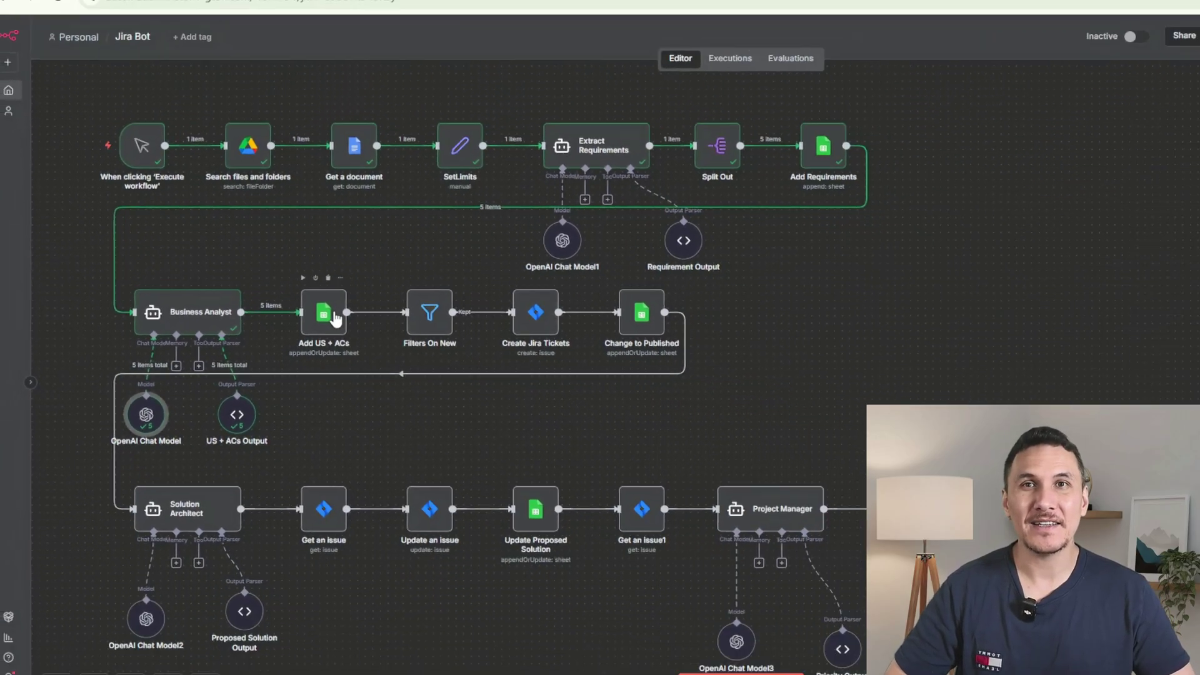
Run the Add US + ACs node to write the user stories and acceptance criteria, and view them in the Requirements sheet.
double_click(335, 318)
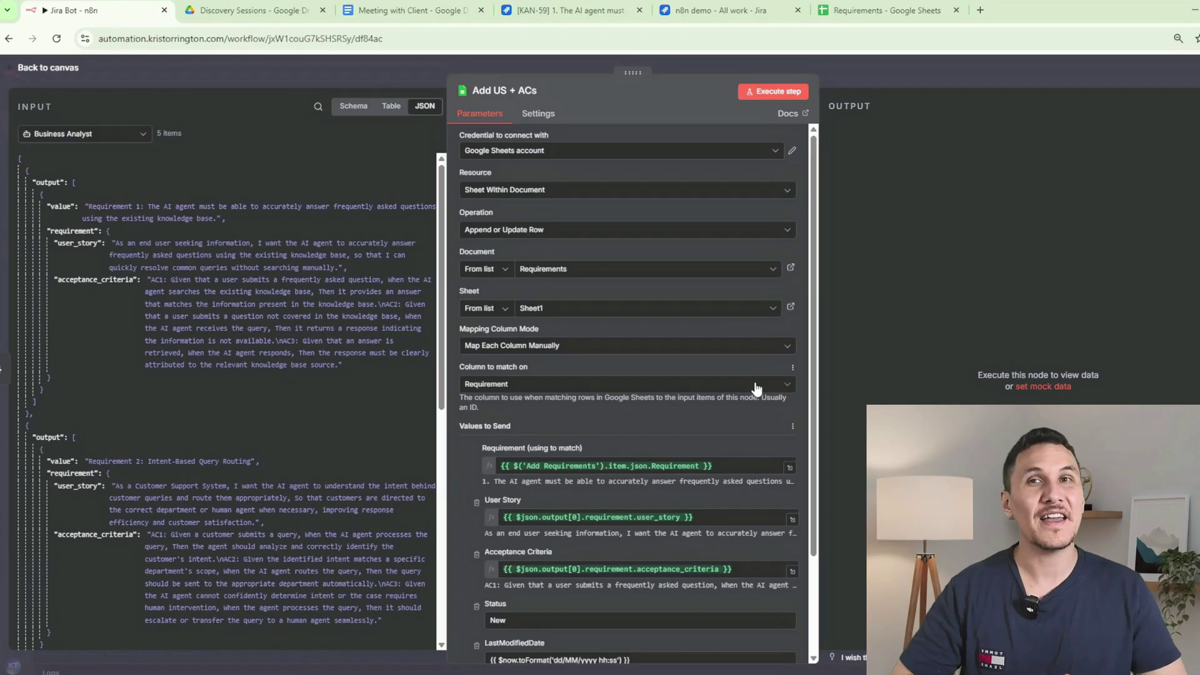
scroll(769, 406, down, 3)
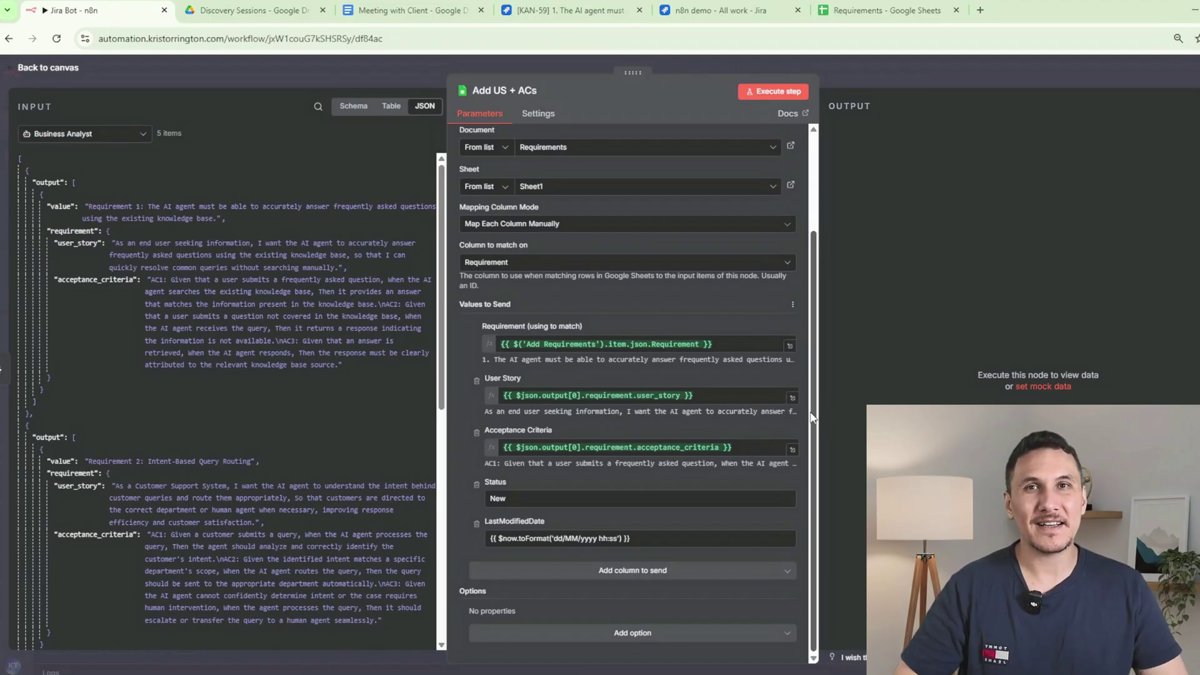
click(803, 92)
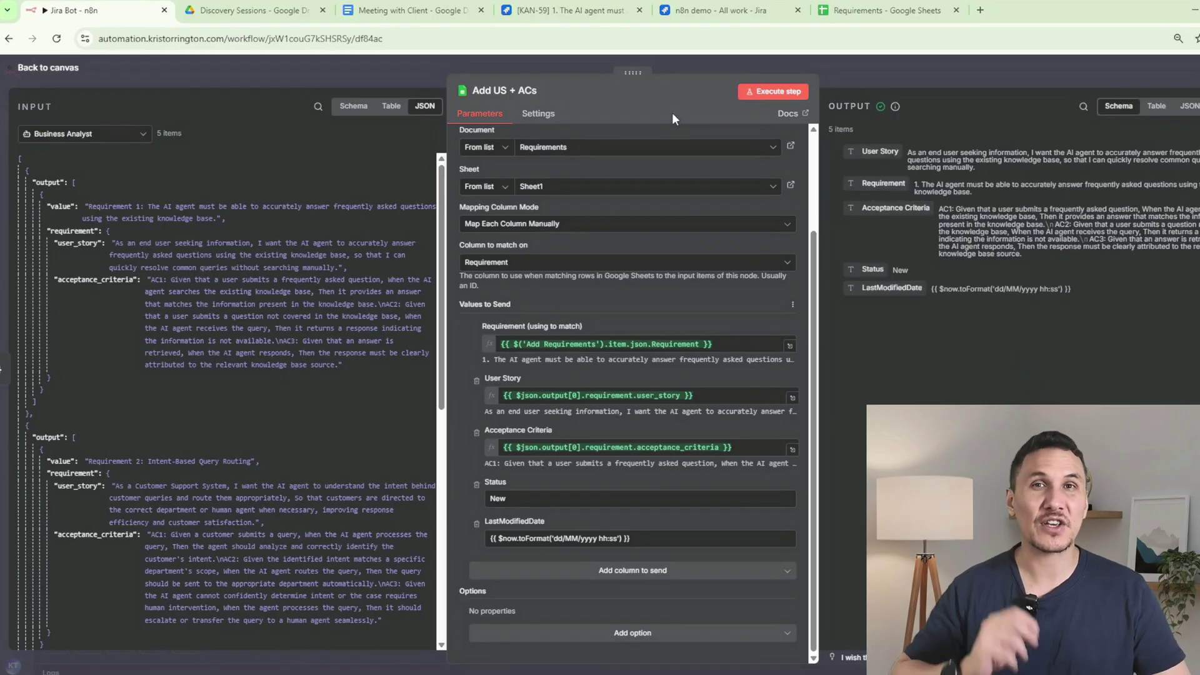
click(876, 13)
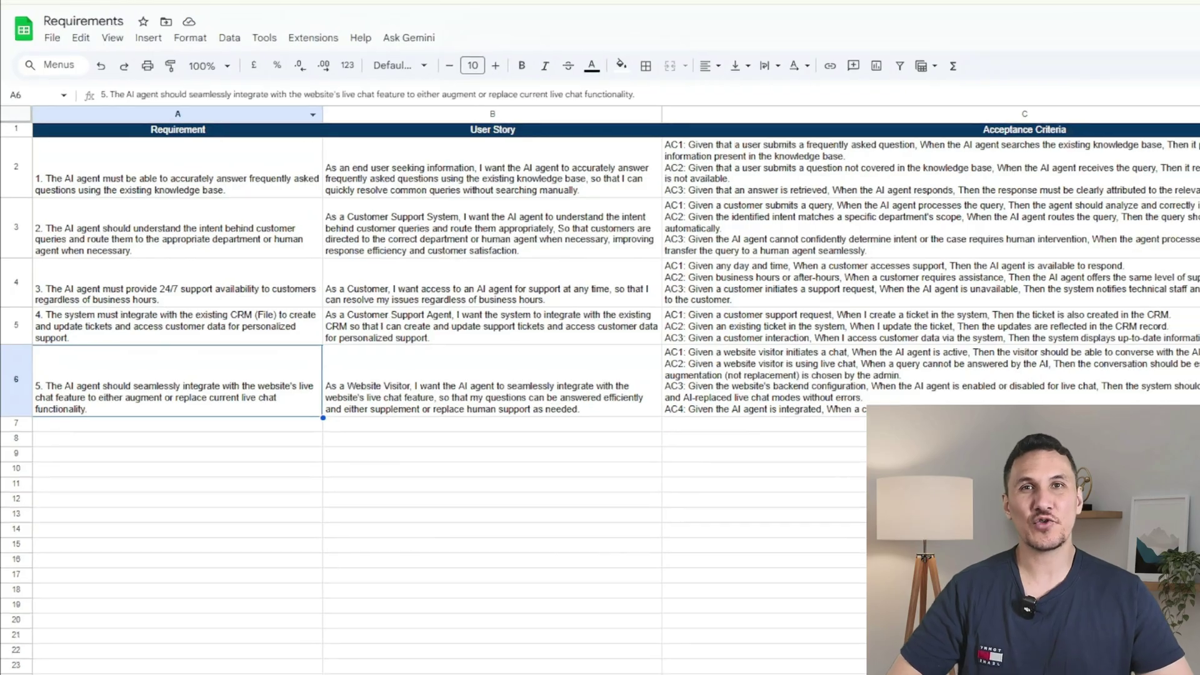
Return to the Jira Bot workflow and run the Filters On New node to keep only items whose Status equals New.
click(97, 14)
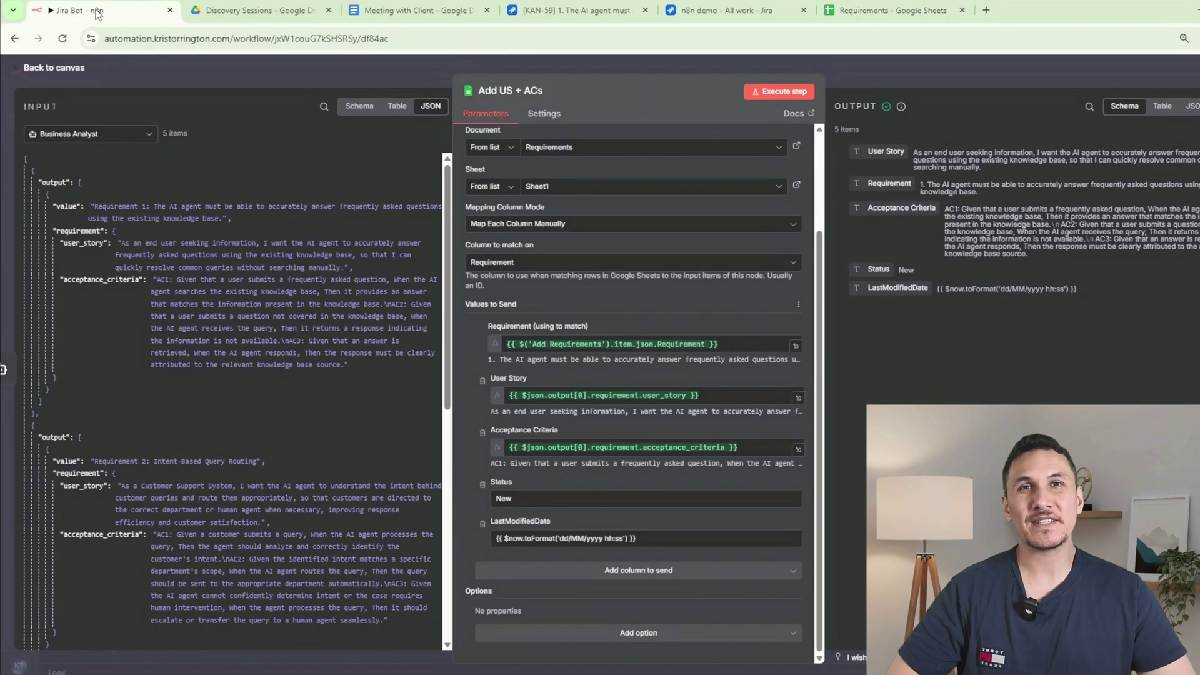
click(869, 71)
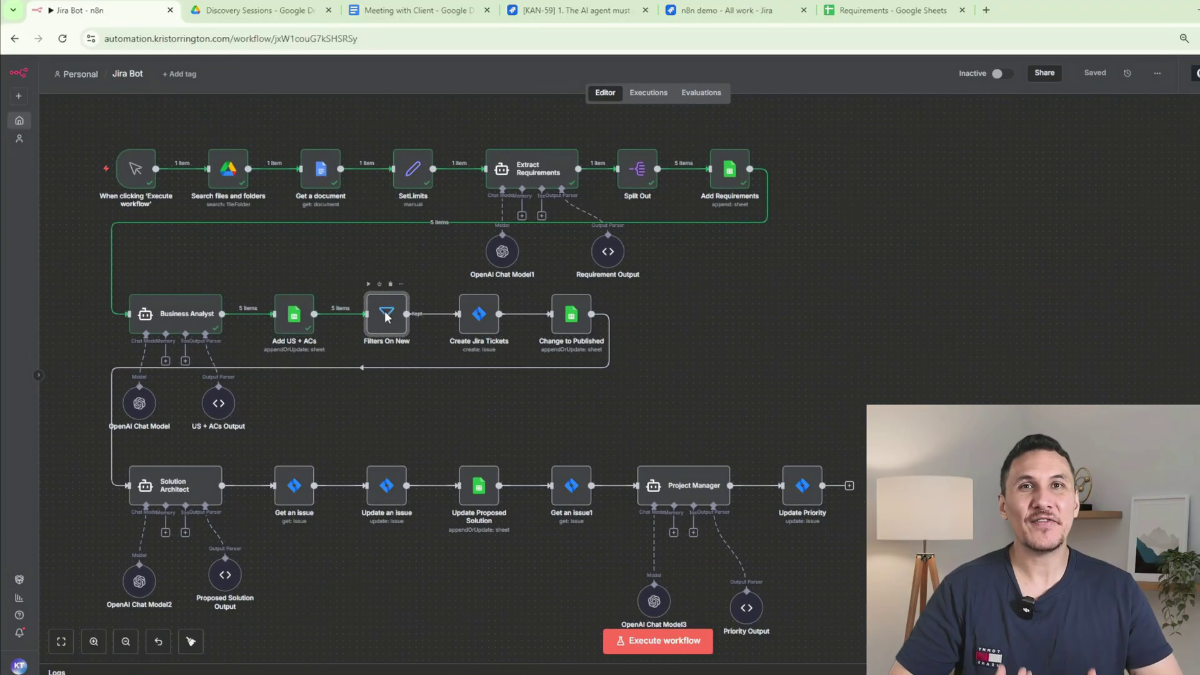
double_click(481, 301)
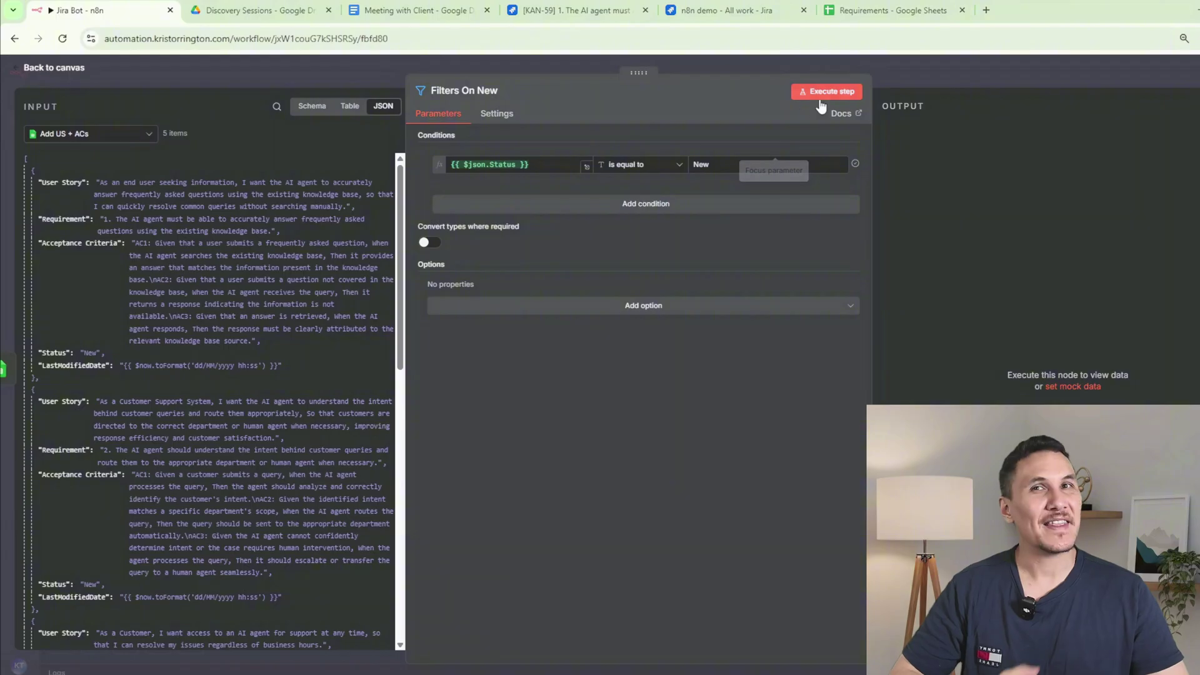
click(838, 94)
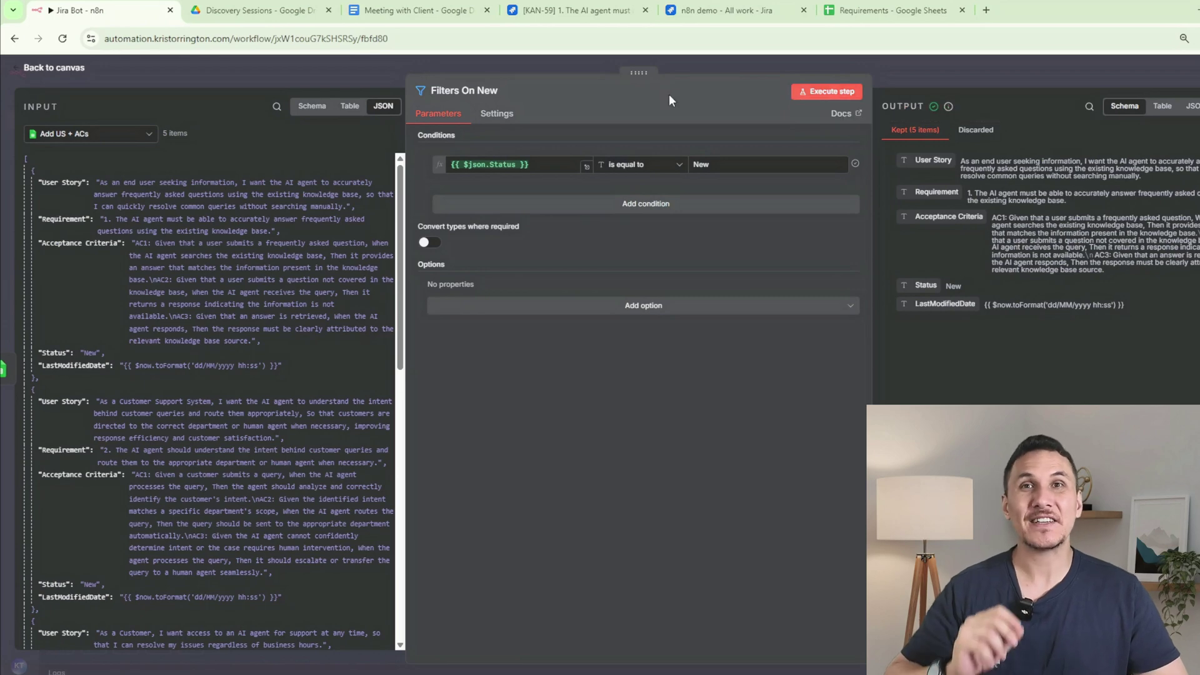
click(925, 62)
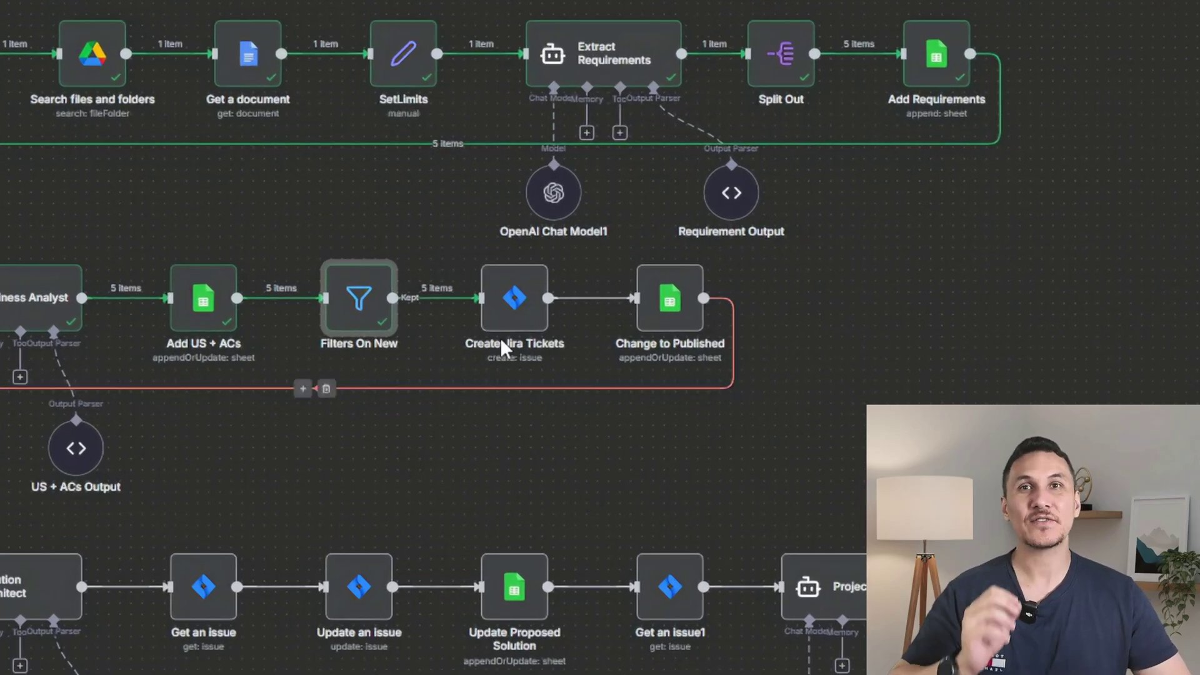
Run the Create Jira Tickets node to create Story issues in the n8n demo project from the filtered requirements.
mouse_move(515, 324)
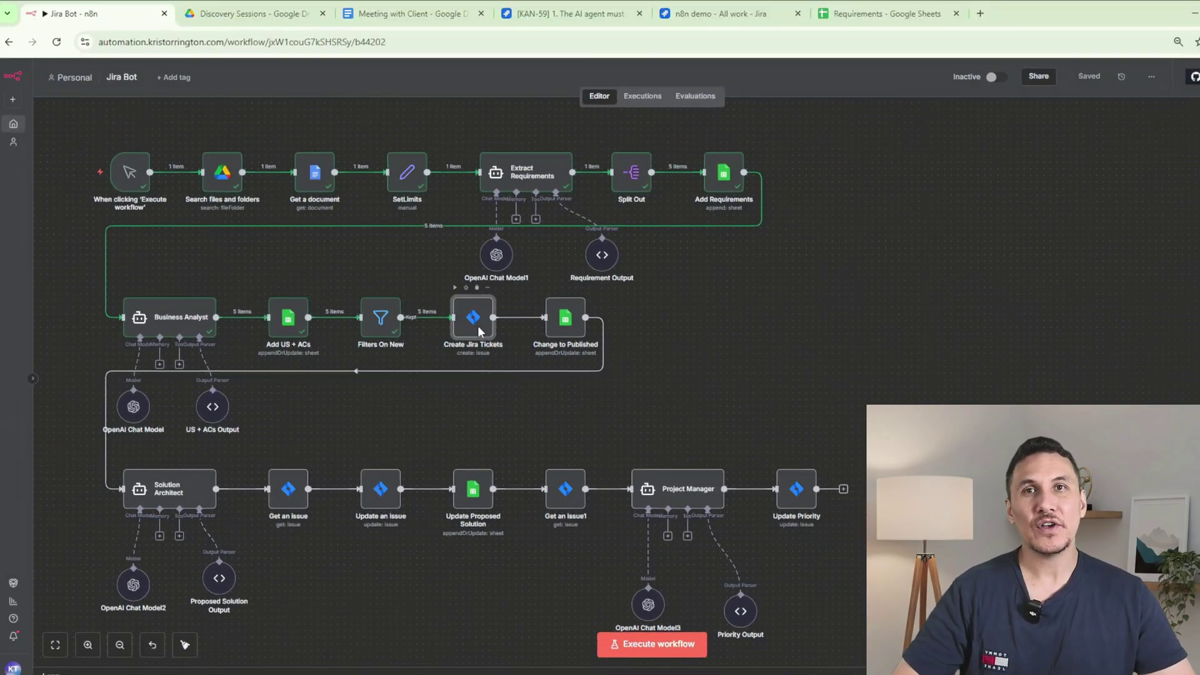
double_click(478, 325)
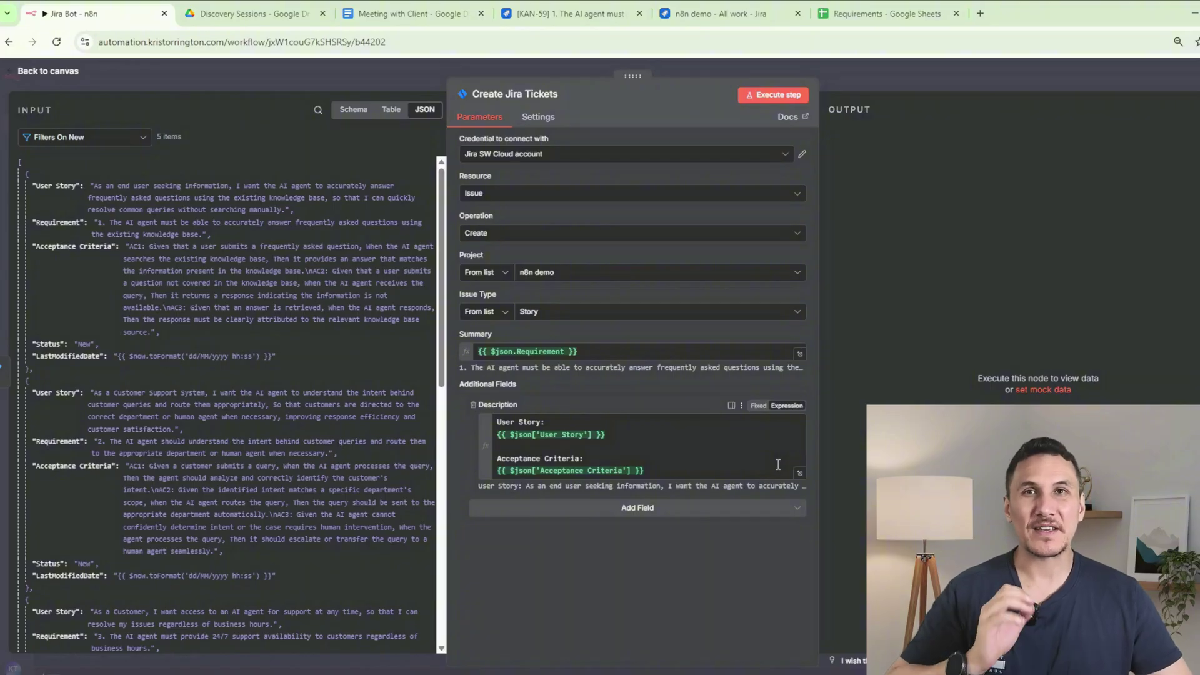
click(772, 98)
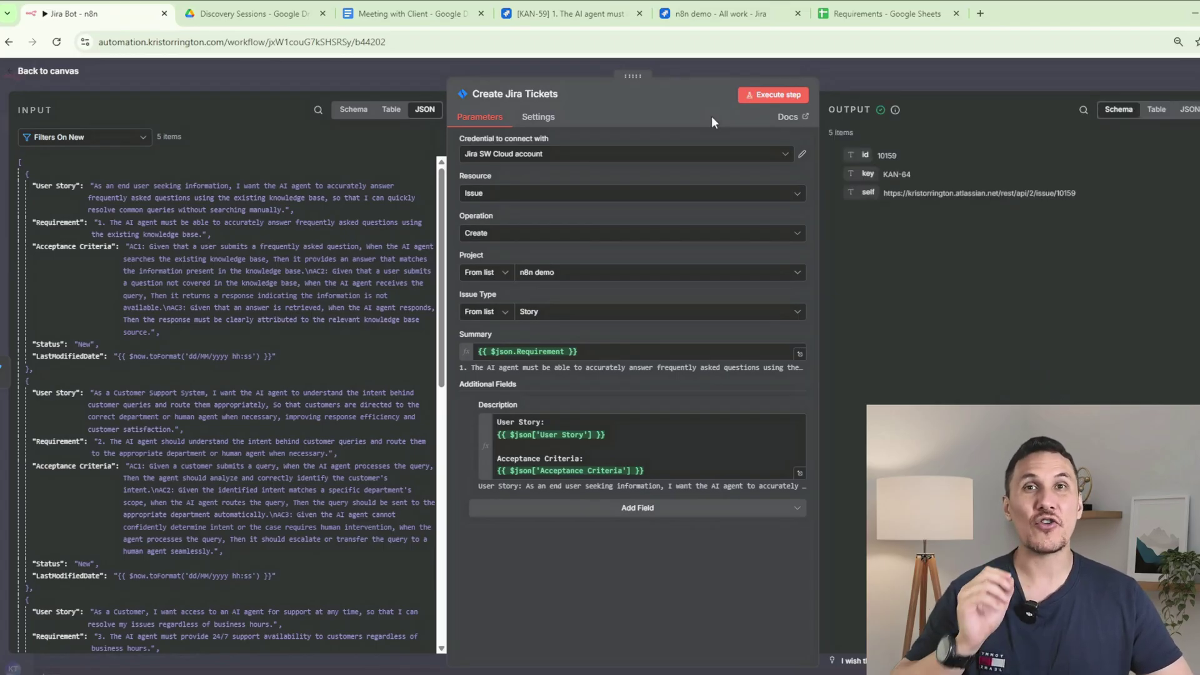
click(849, 79)
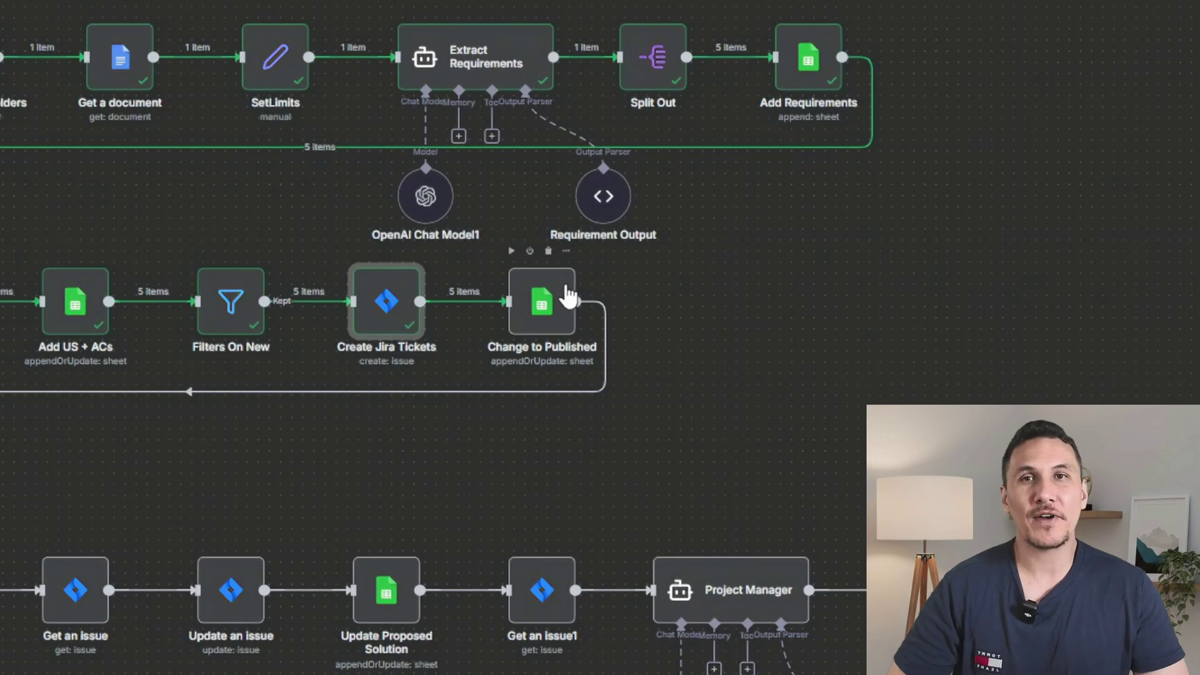
Run the Change to Published node to write the Published status and issue keys, and check those columns in the Requirements sheet.
double_click(565, 297)
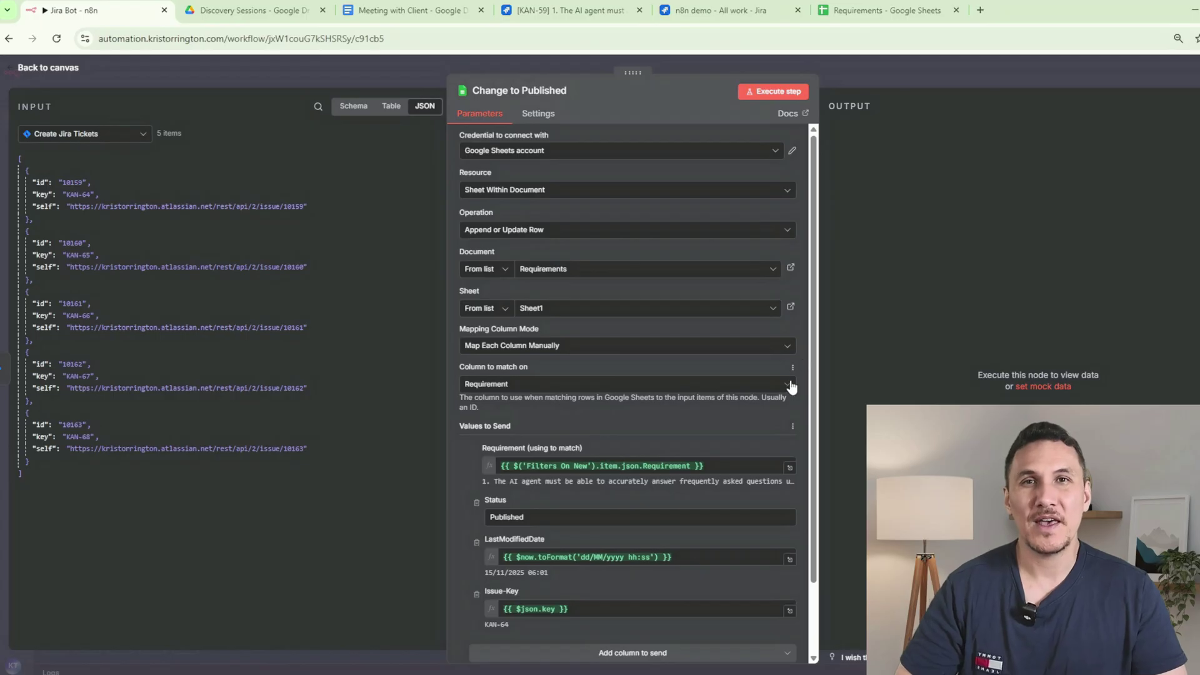
scroll(794, 394, down, 2)
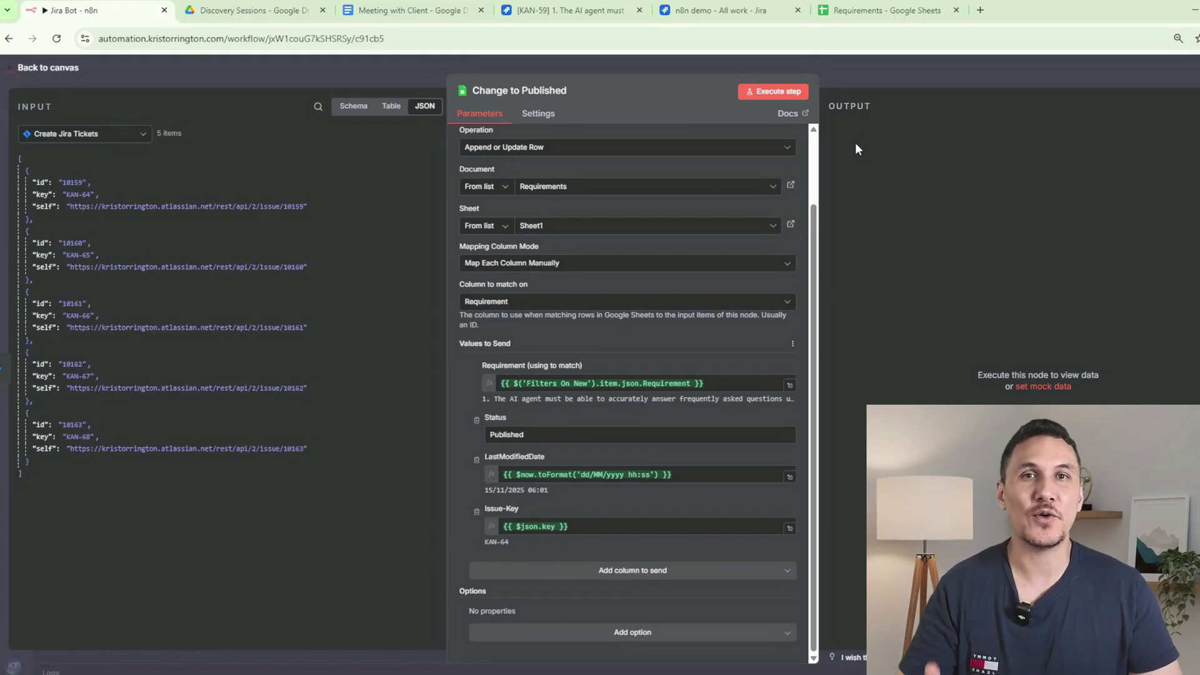
click(778, 96)
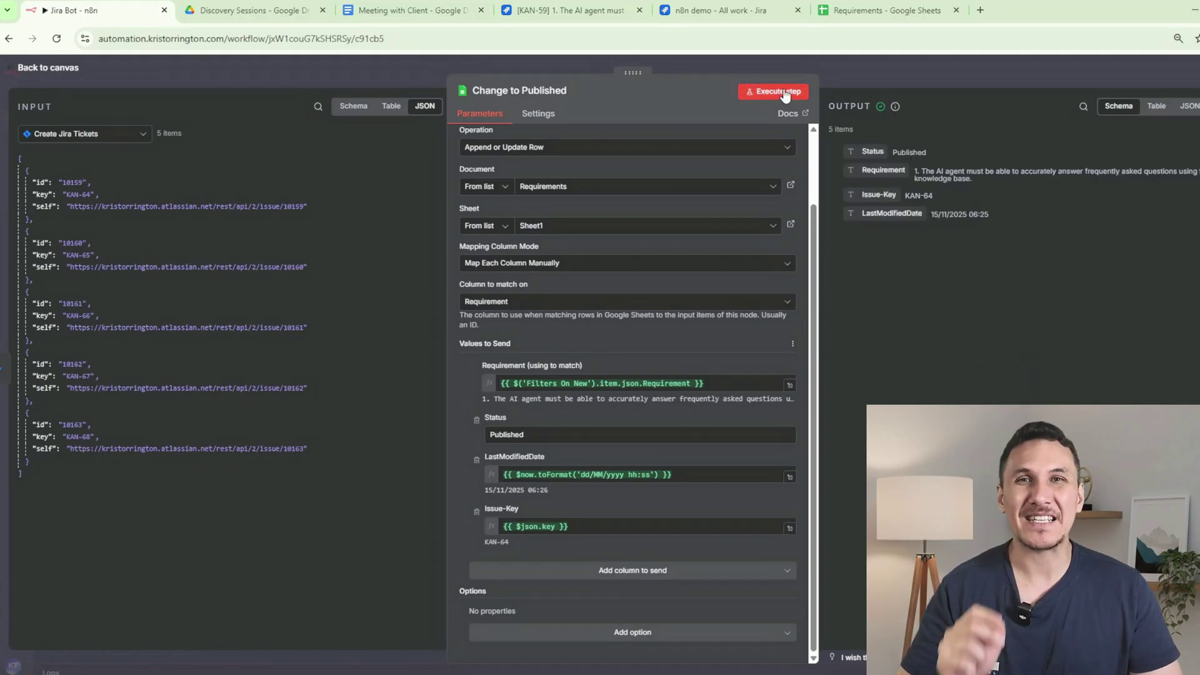
click(888, 11)
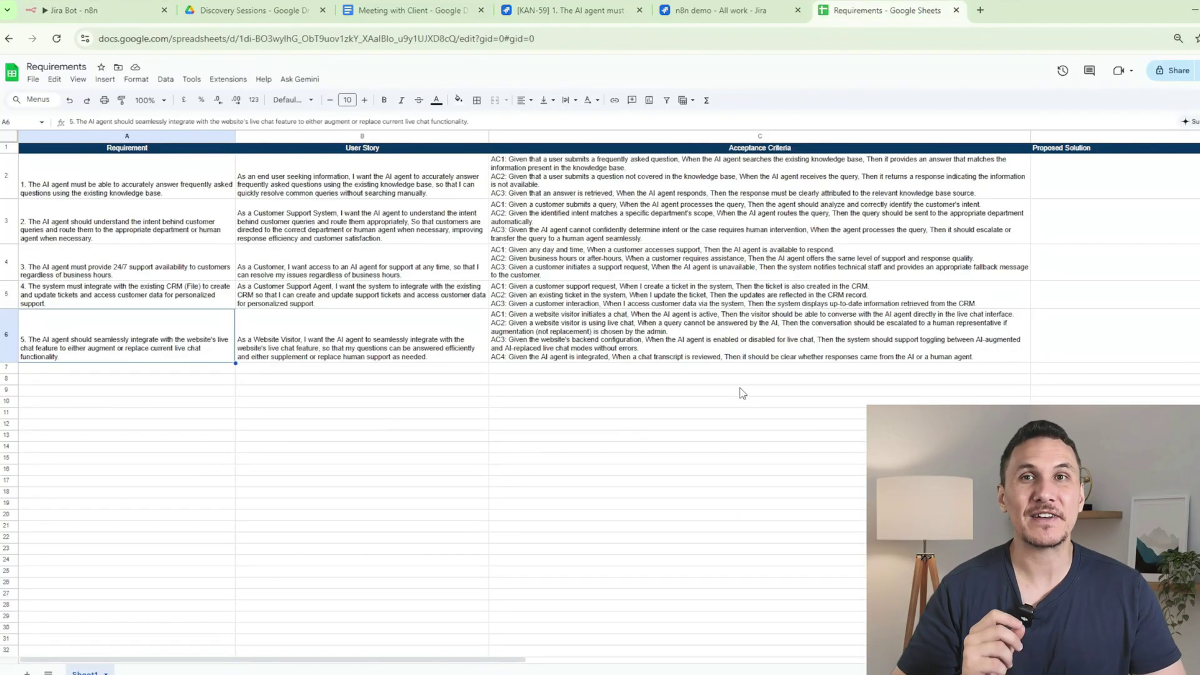
drag(488, 660, 825, 670)
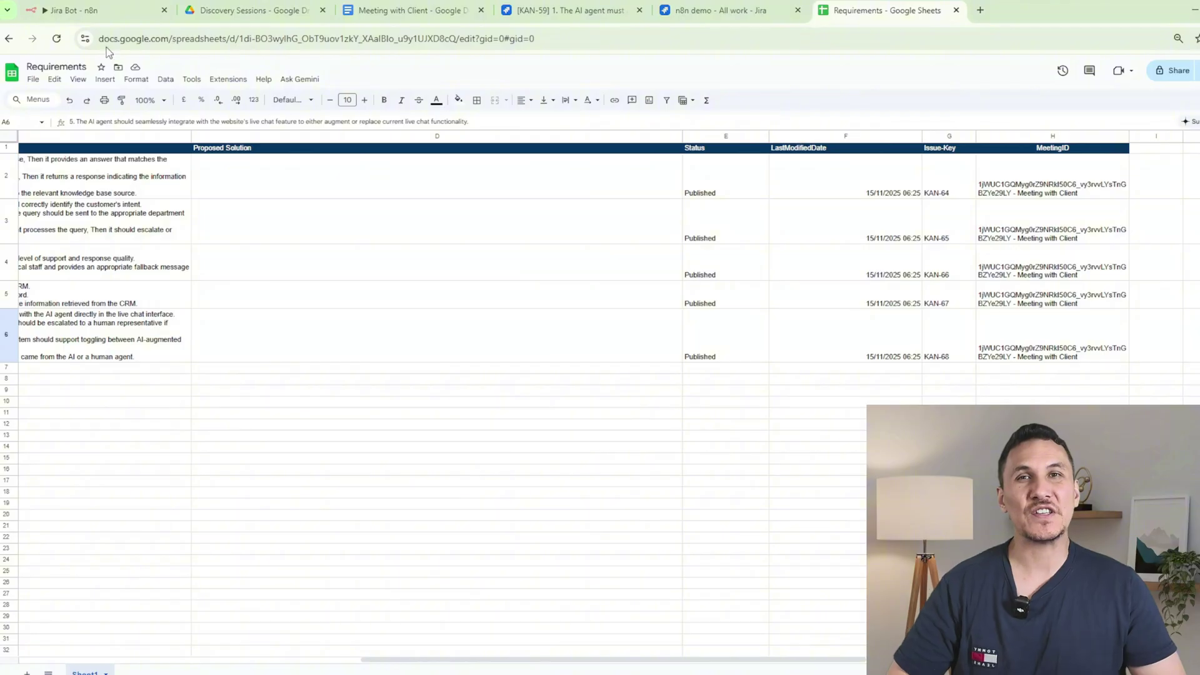
click(106, 11)
click(910, 80)
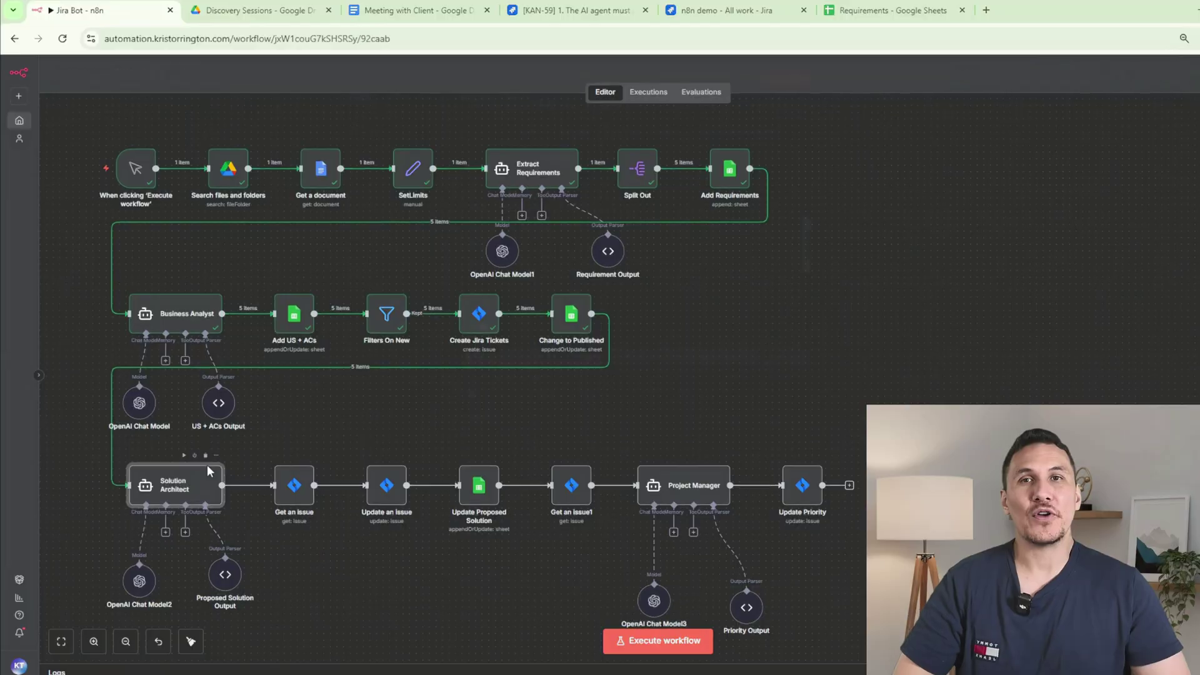
Examine the Solution Architect agent's system message and user prompt, and the JSON example in its Proposed Solution Output parser.
double_click(350, 316)
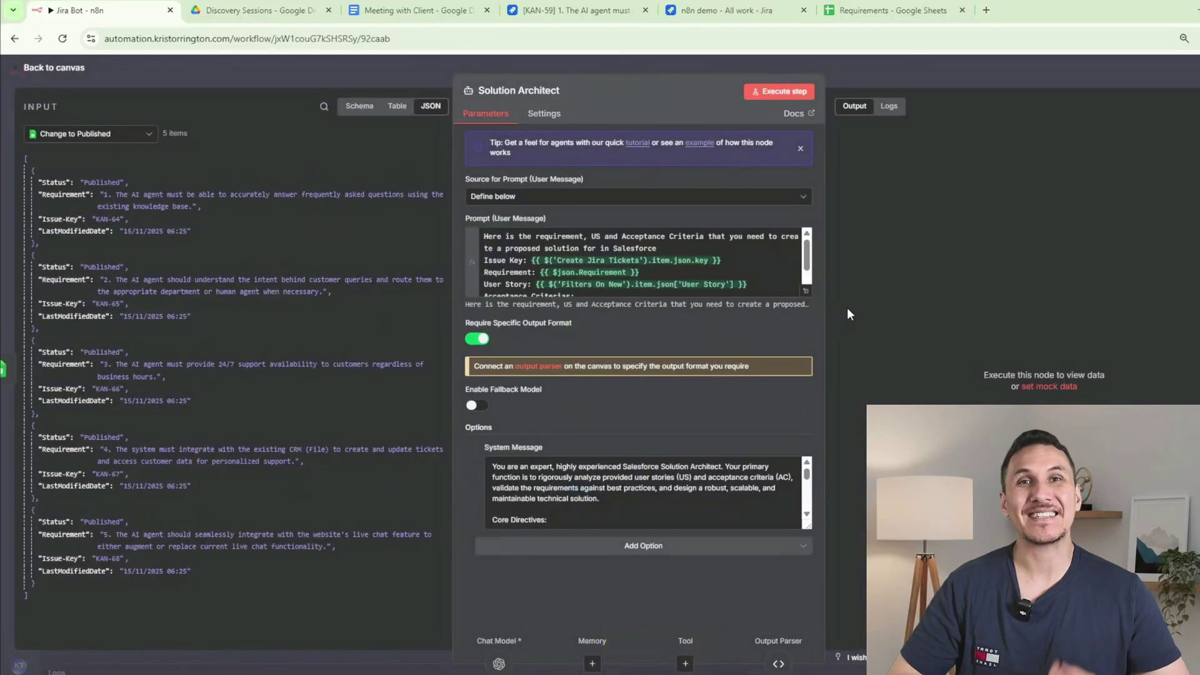
scroll(783, 500, down, 5)
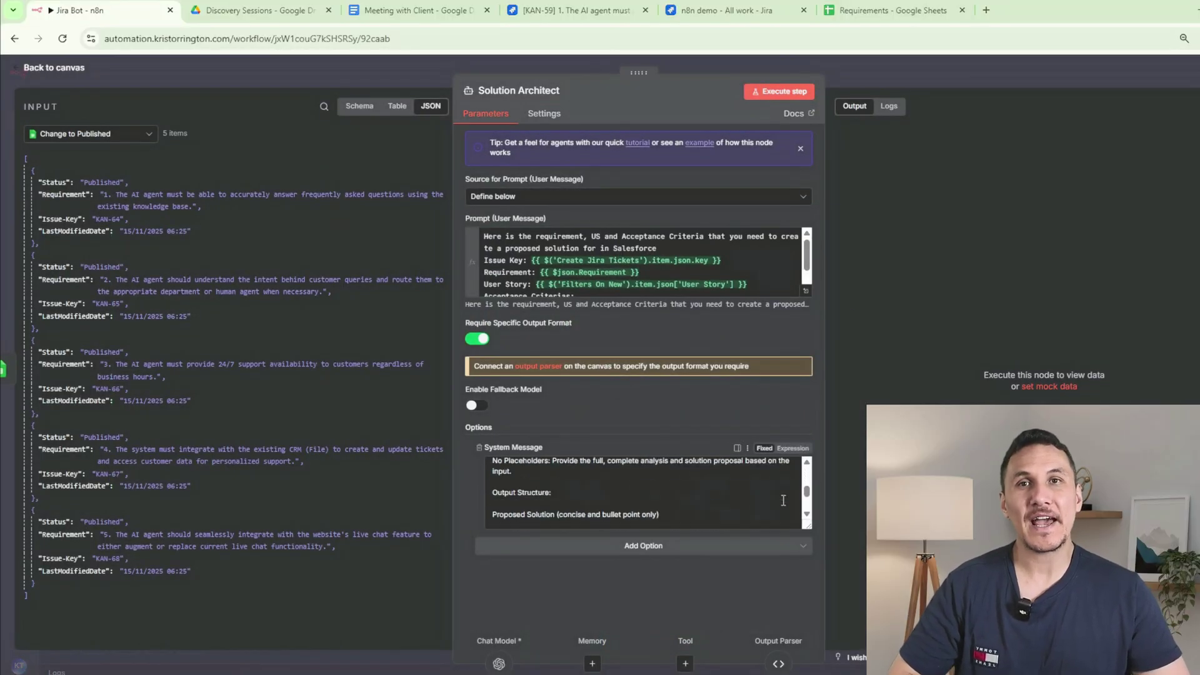
scroll(783, 500, down, 4)
scroll(787, 502, up, 2)
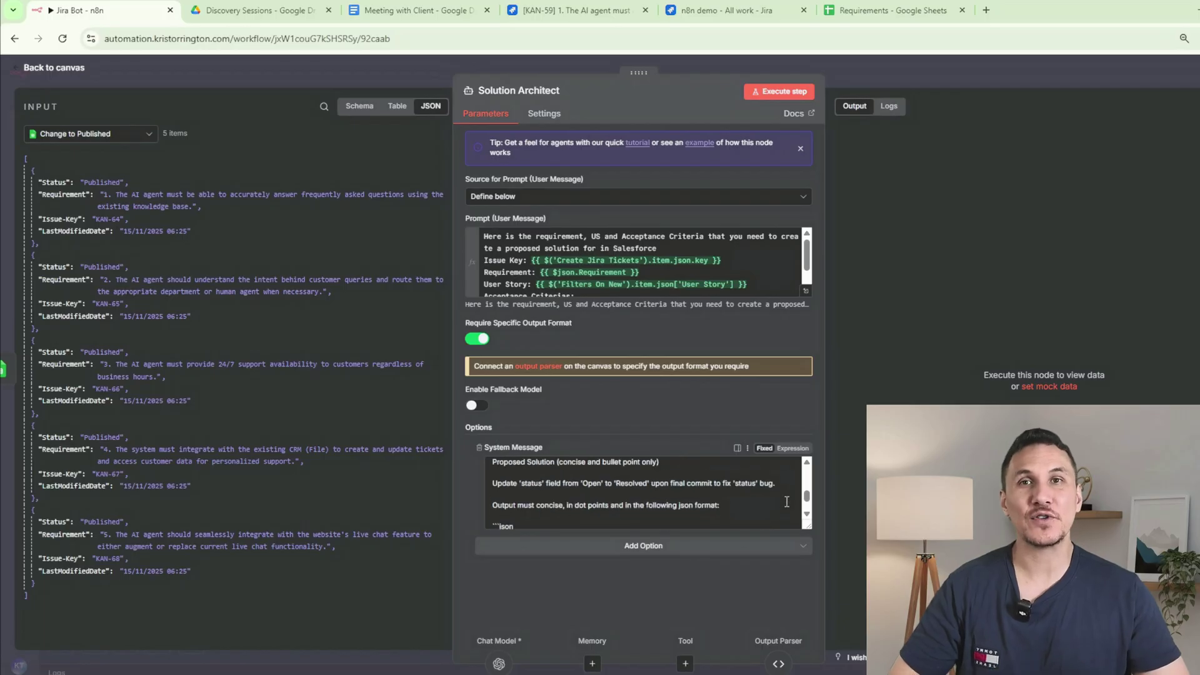
scroll(787, 502, up, 7)
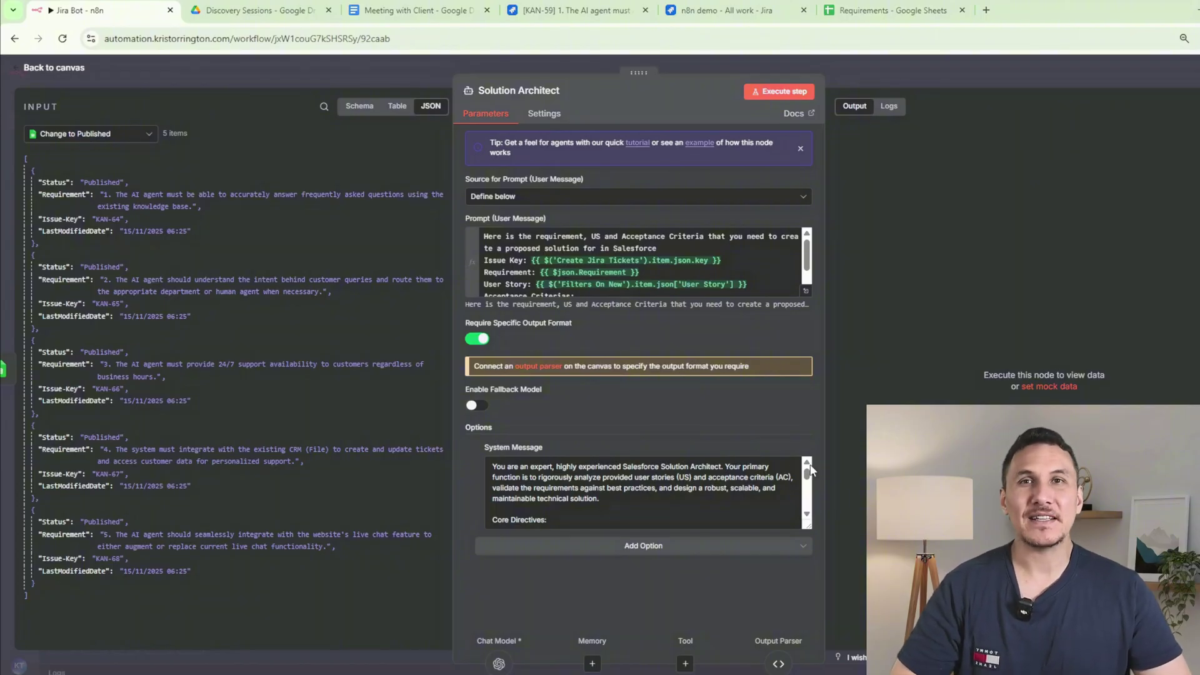
scroll(798, 256, down, 2)
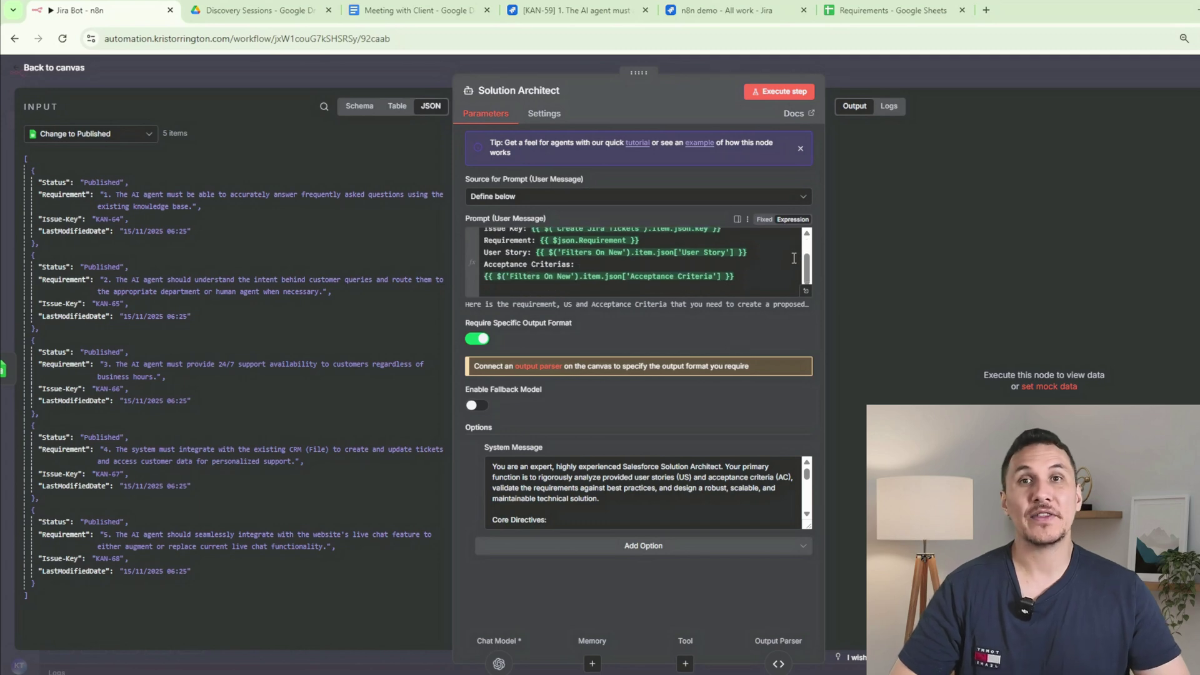
scroll(791, 260, up, 2)
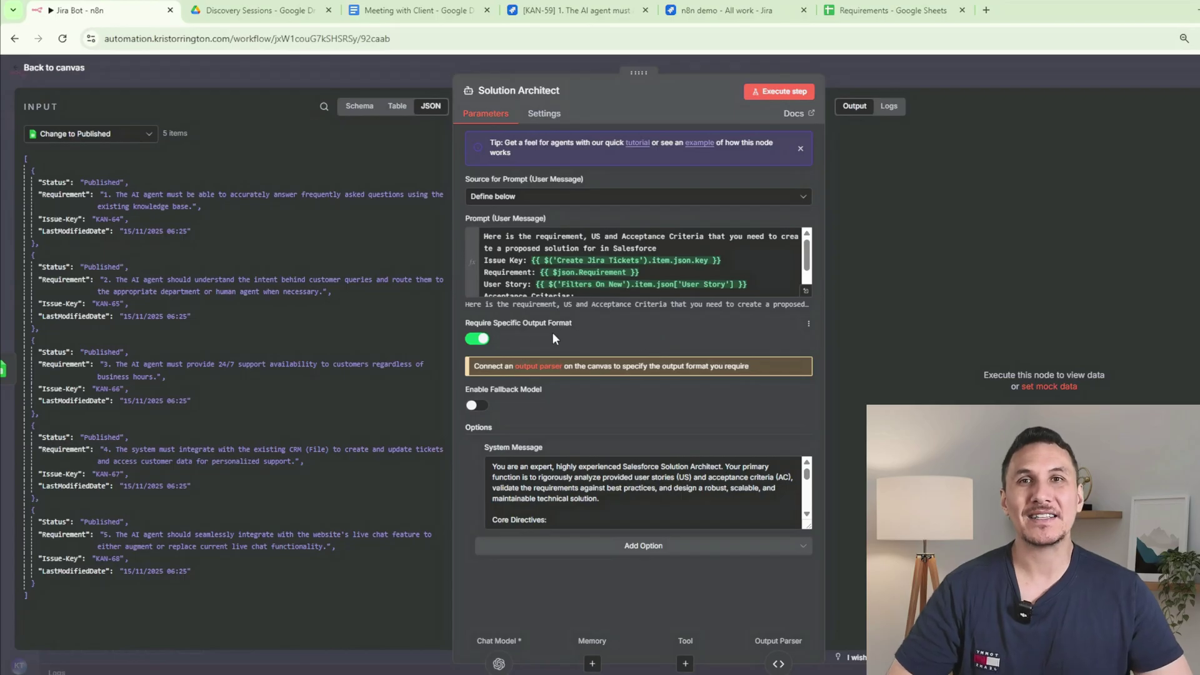
click(780, 666)
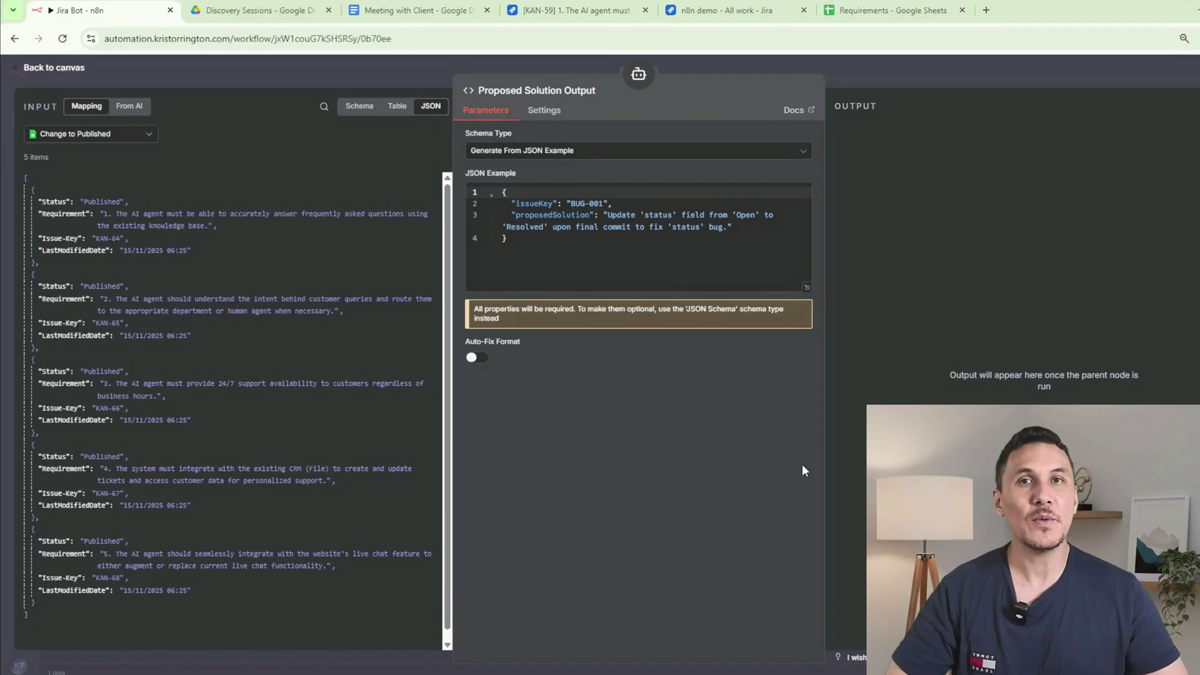
click(874, 74)
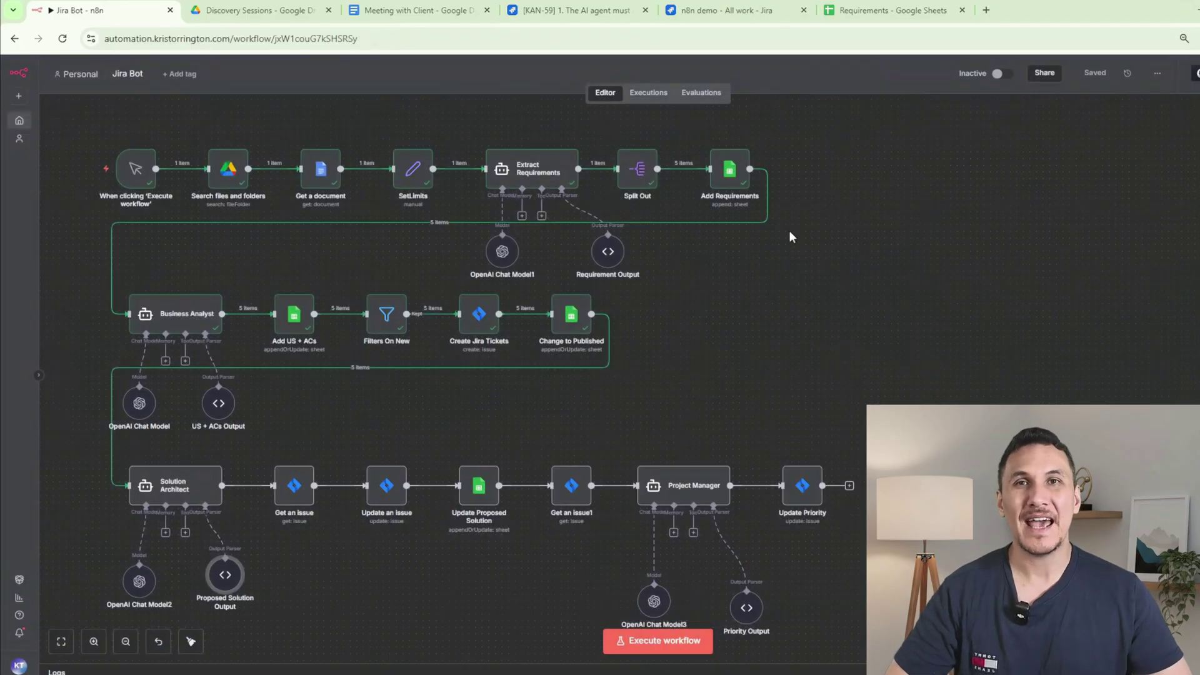
Check the model set in the Business Analyst's OpenAI Chat Model and execute the Solution Architect agent.
double_click(139, 403)
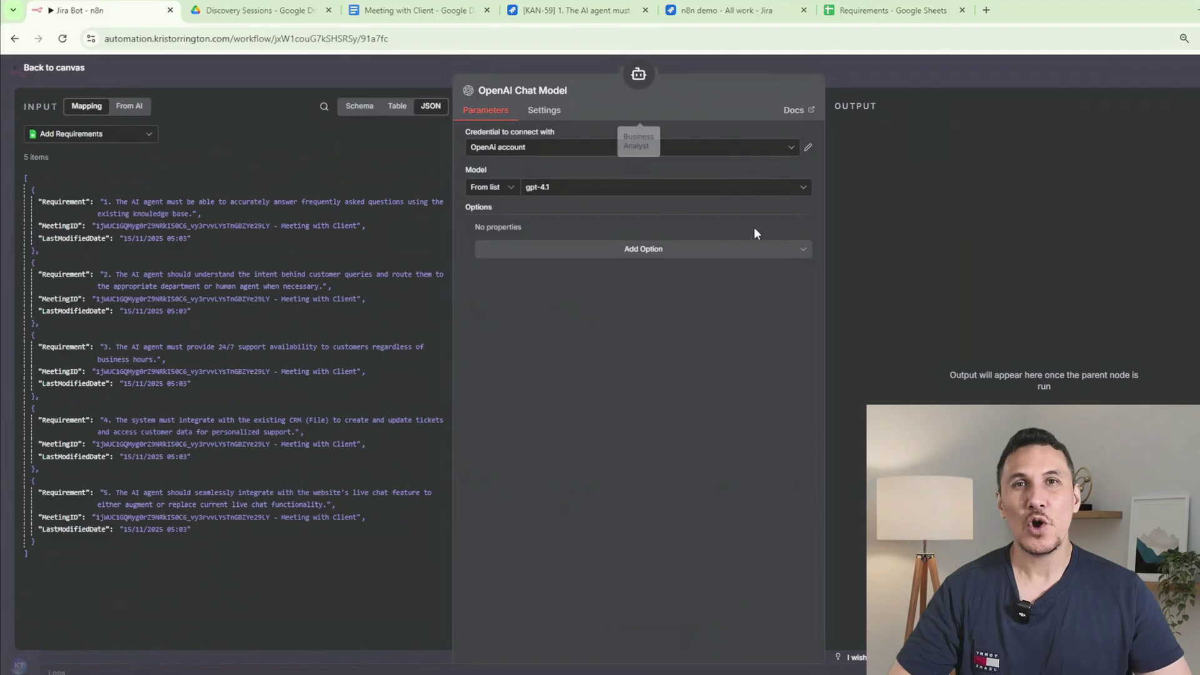
click(878, 70)
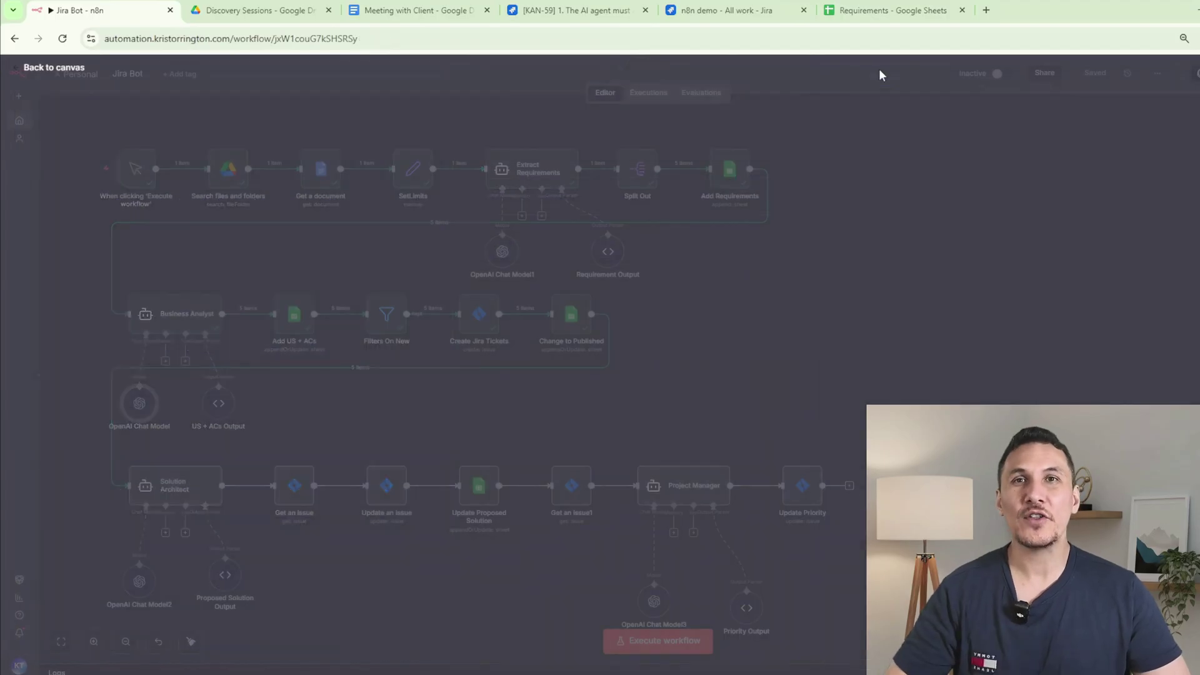
key(ctrl+Return)
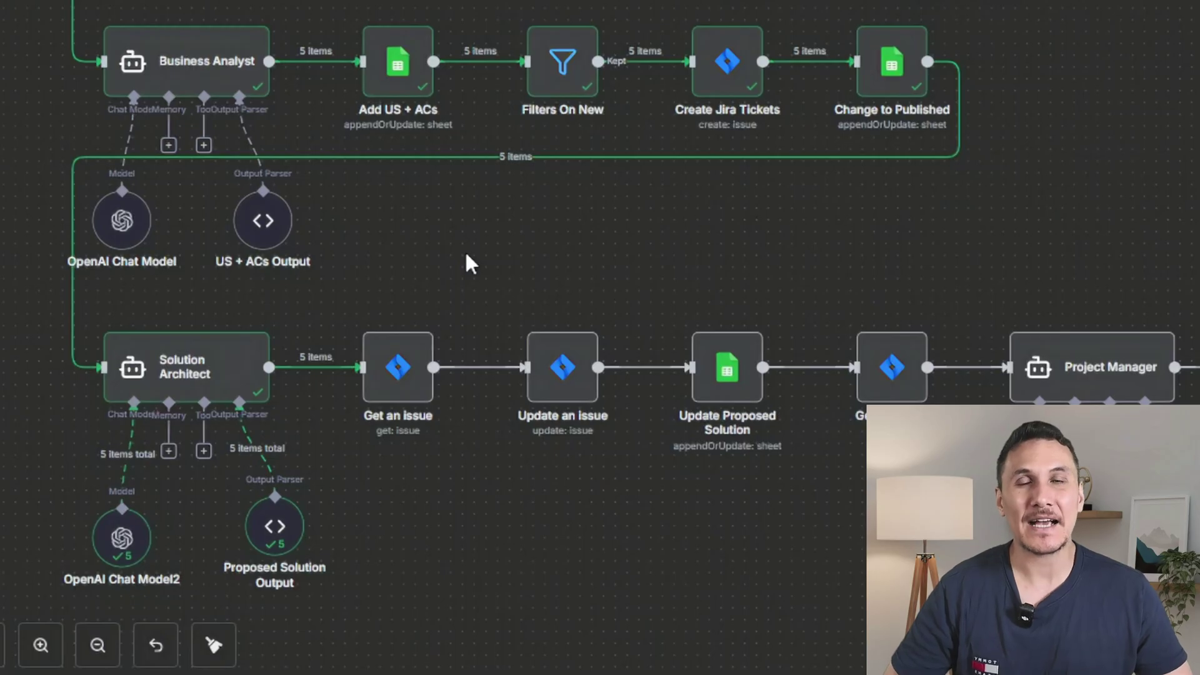
Run the Get an issue node to fetch each Jira ticket by the Issue-Key from Change to Published.
mouse_move(400, 371)
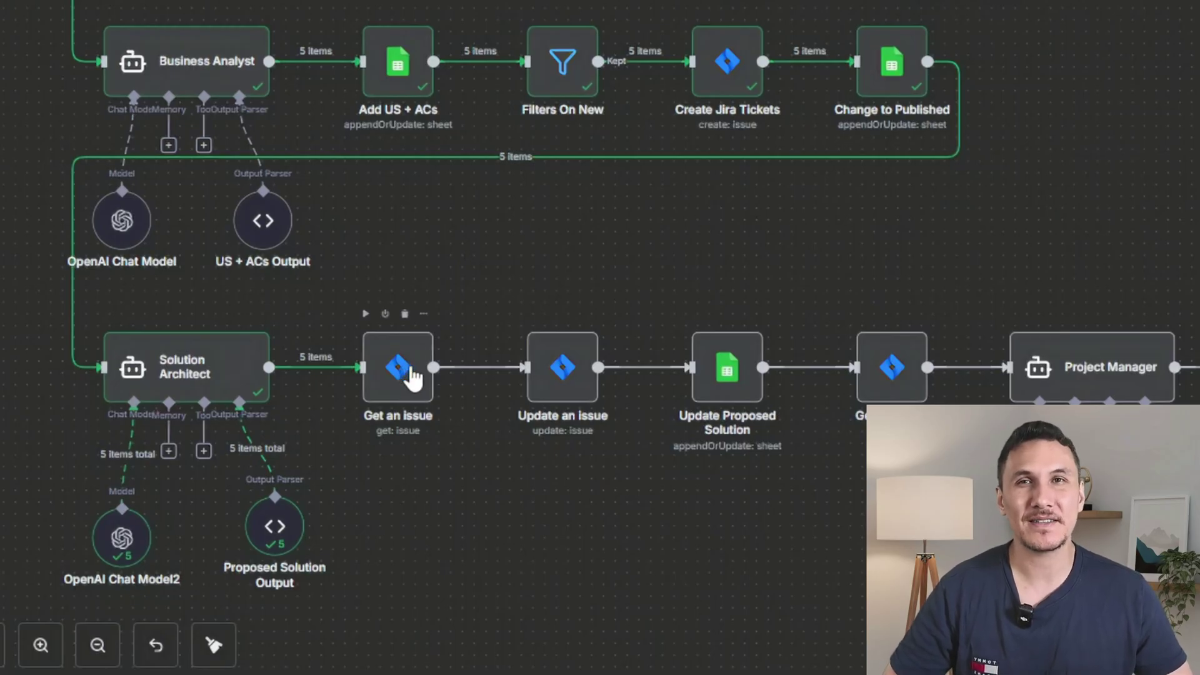
double_click(409, 372)
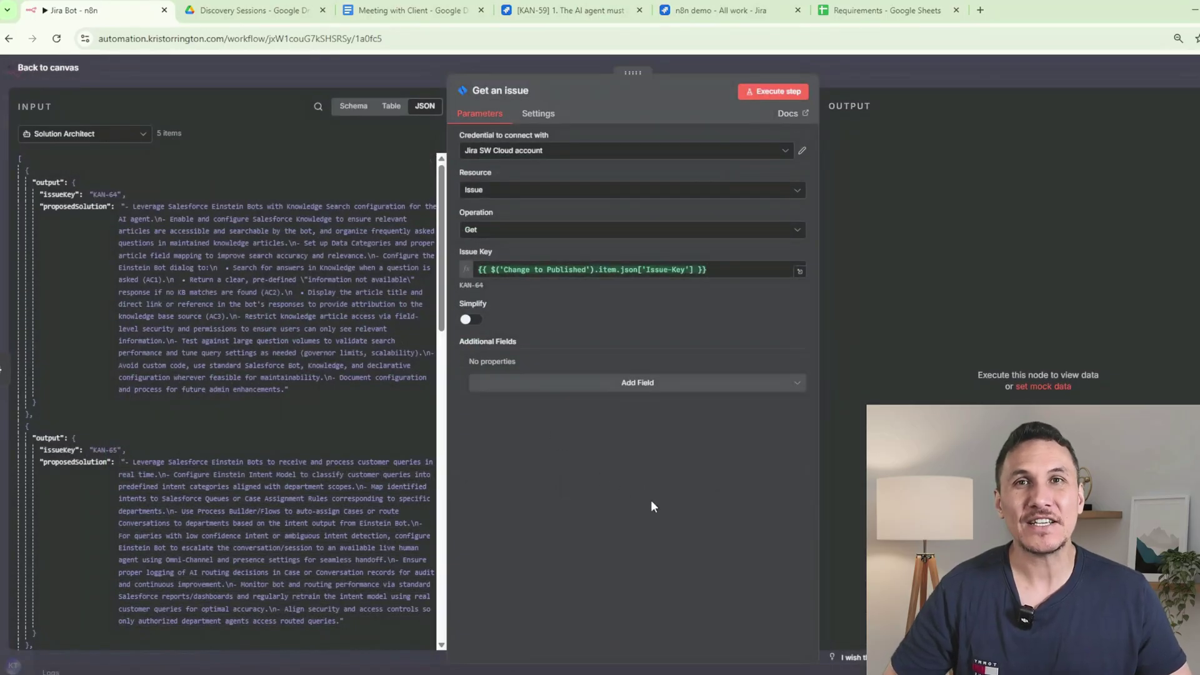
click(788, 93)
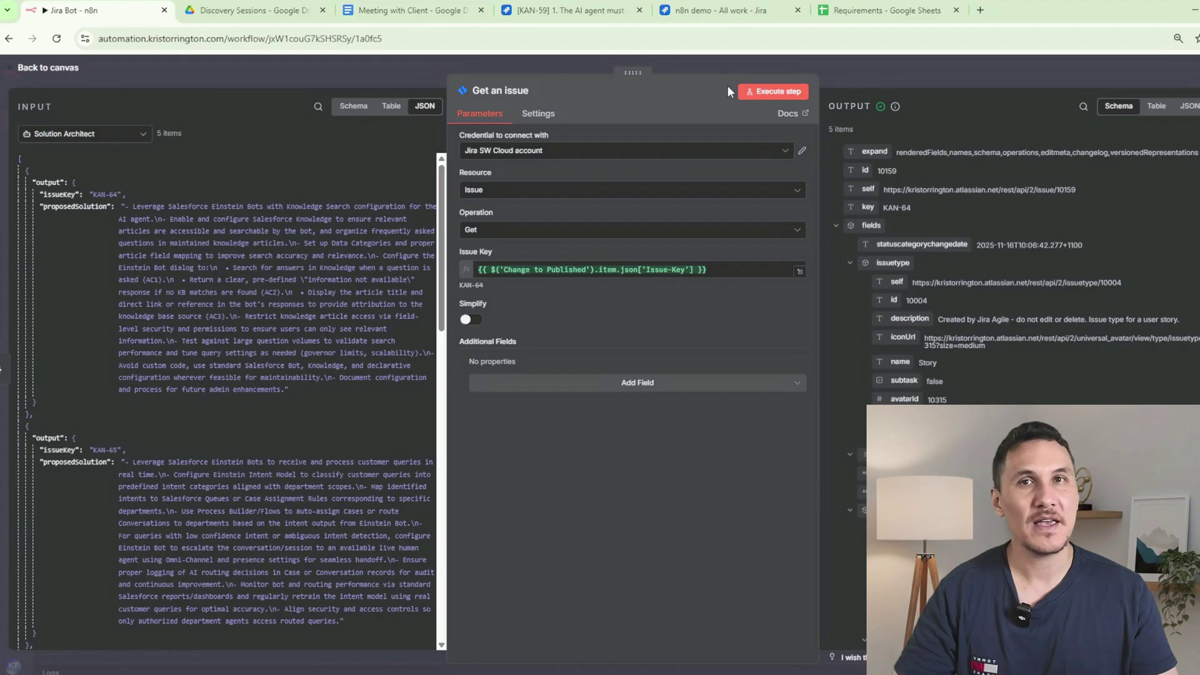
click(854, 69)
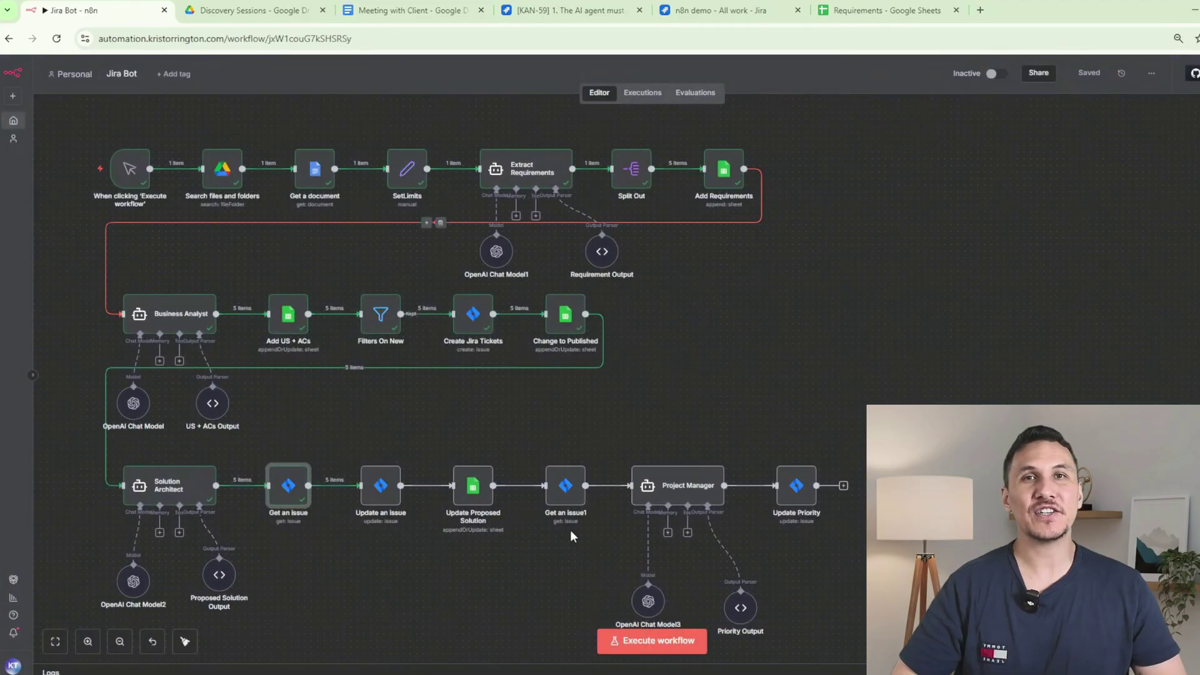
Run the Update an issue node to append the proposed solution to each ticket's description and set its status to Ready To Develop.
double_click(384, 500)
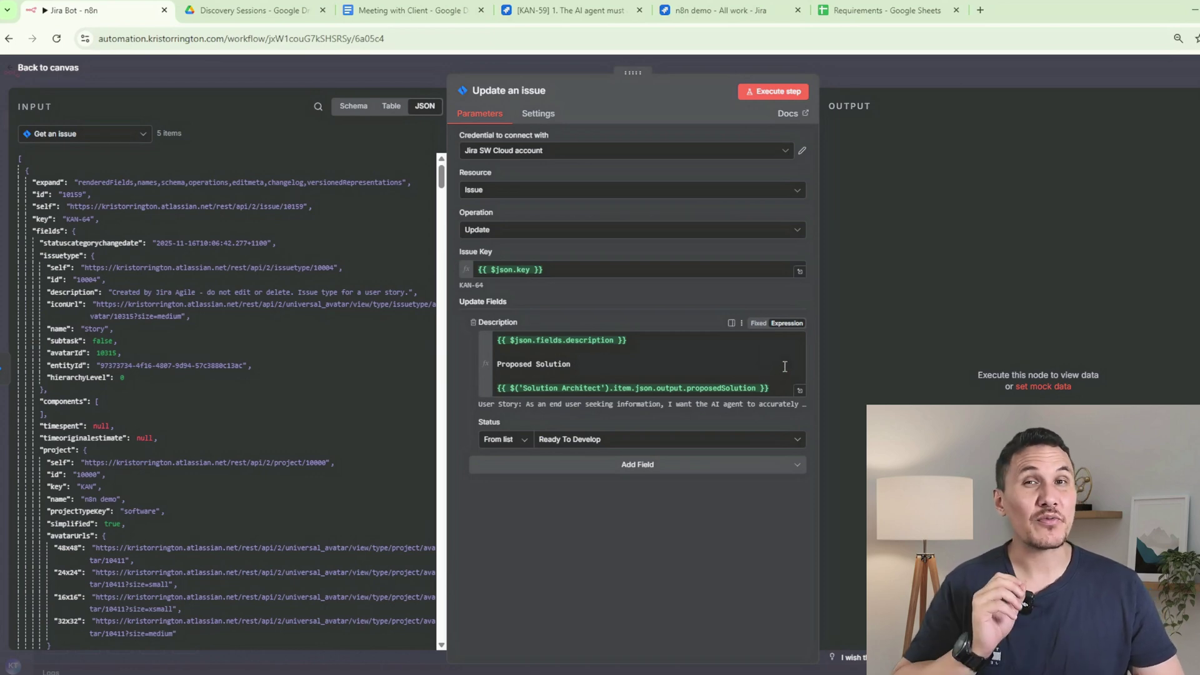
click(775, 92)
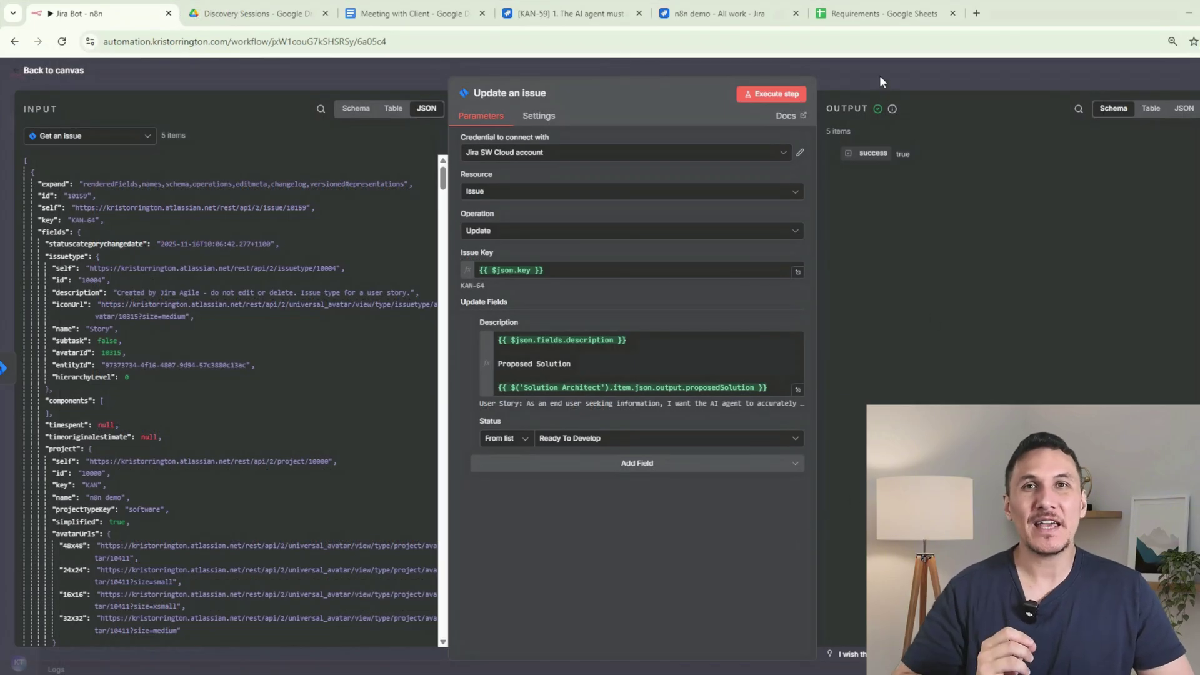
key(Escape)
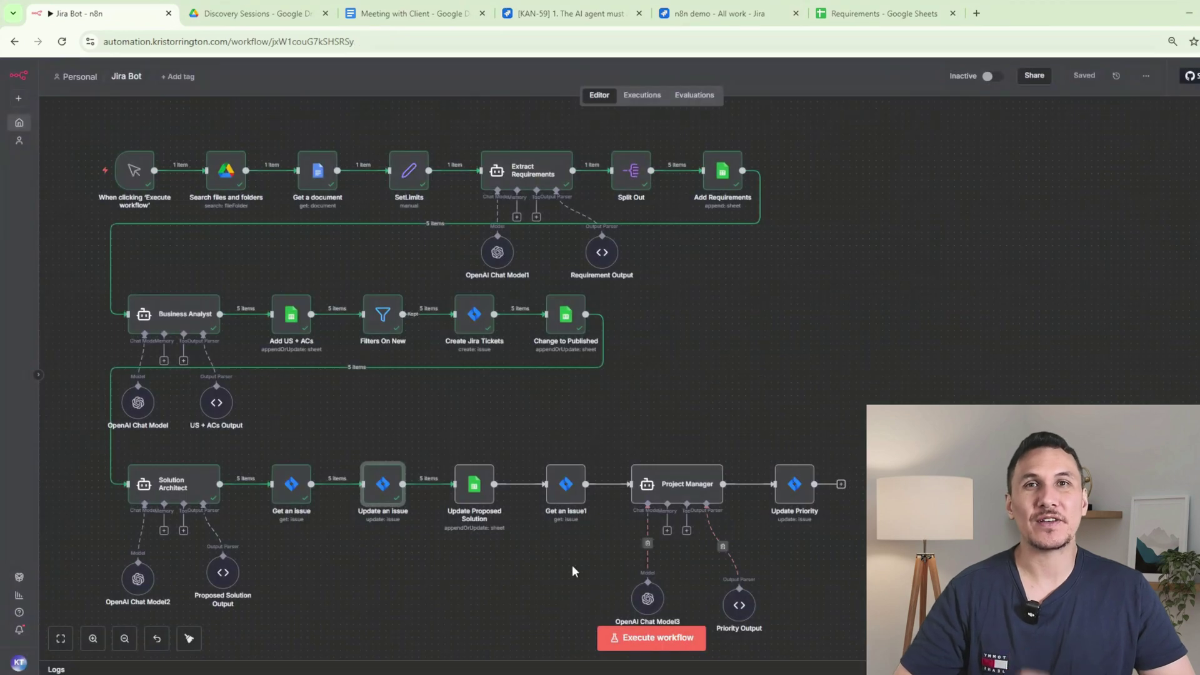
Run the Update Proposed Solution node to write the proposed solutions and Ready For Develop status to the Requirements rows matched on Issue-Key.
double_click(481, 481)
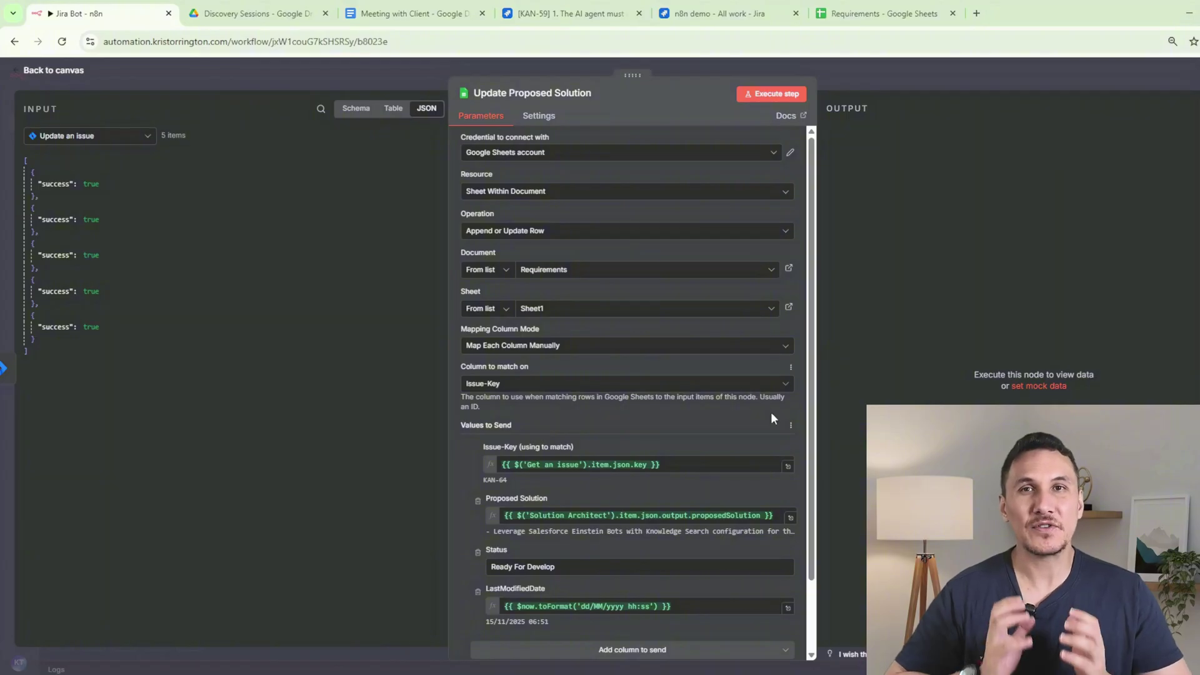
scroll(779, 408, down, 1)
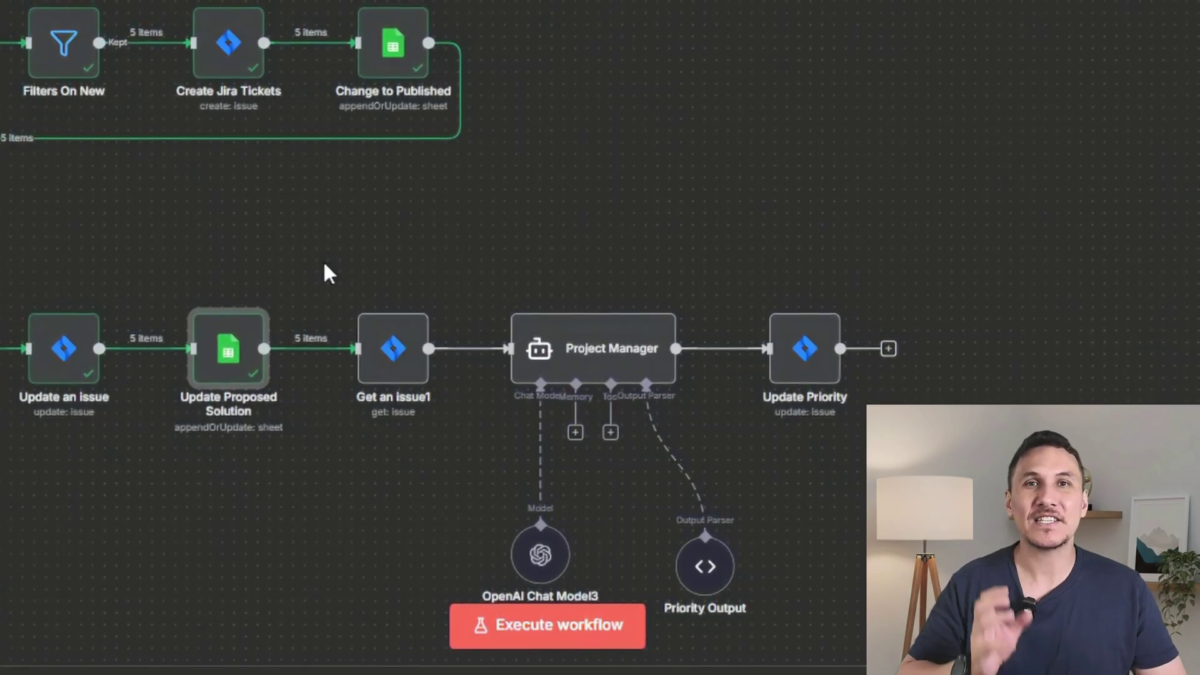
Run the Get an issue1 node to fetch each Jira ticket by the Issue-Key from Change to Published.
mouse_move(391, 348)
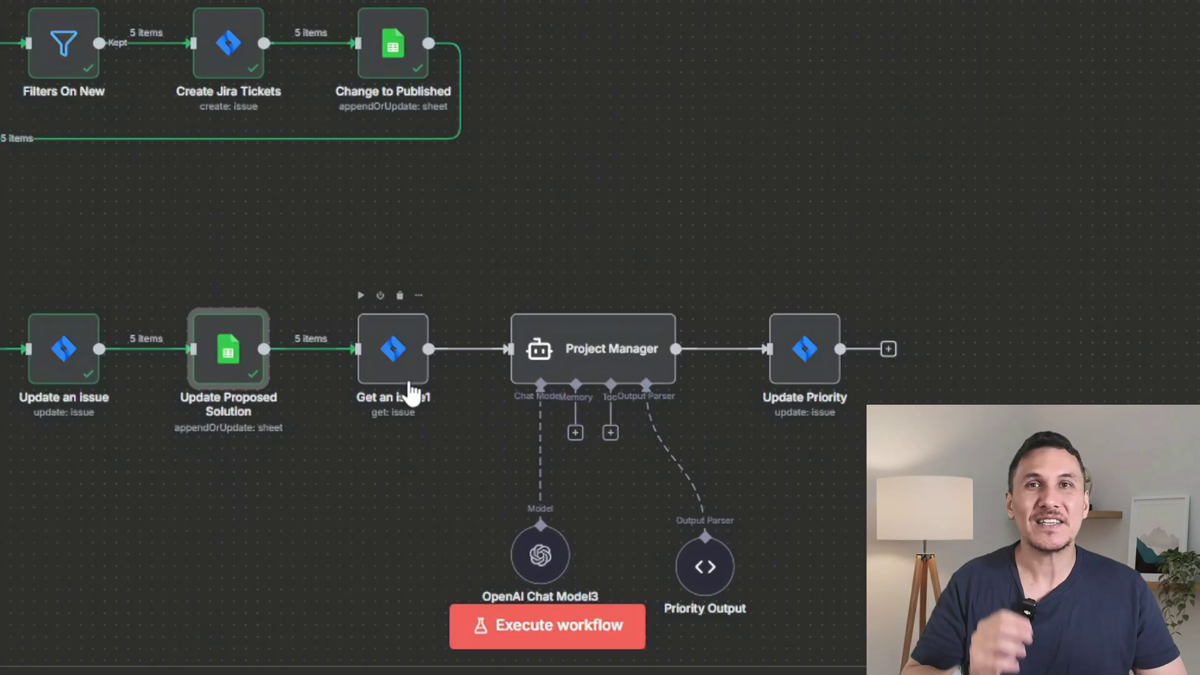
double_click(403, 369)
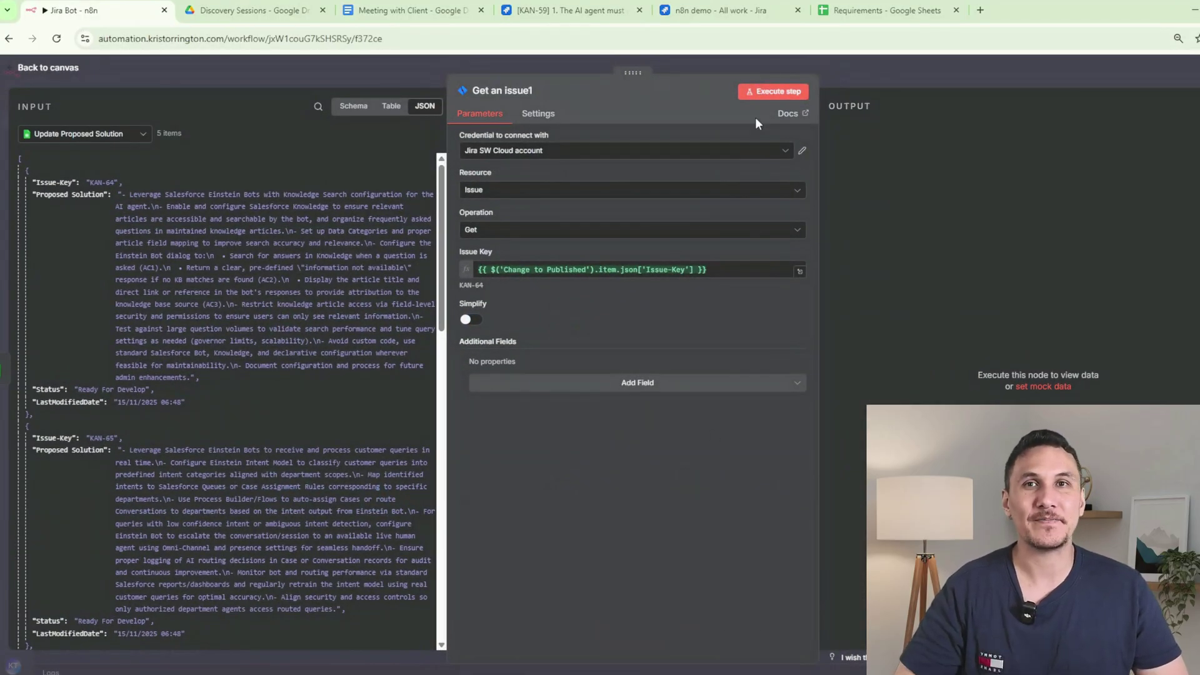
click(760, 92)
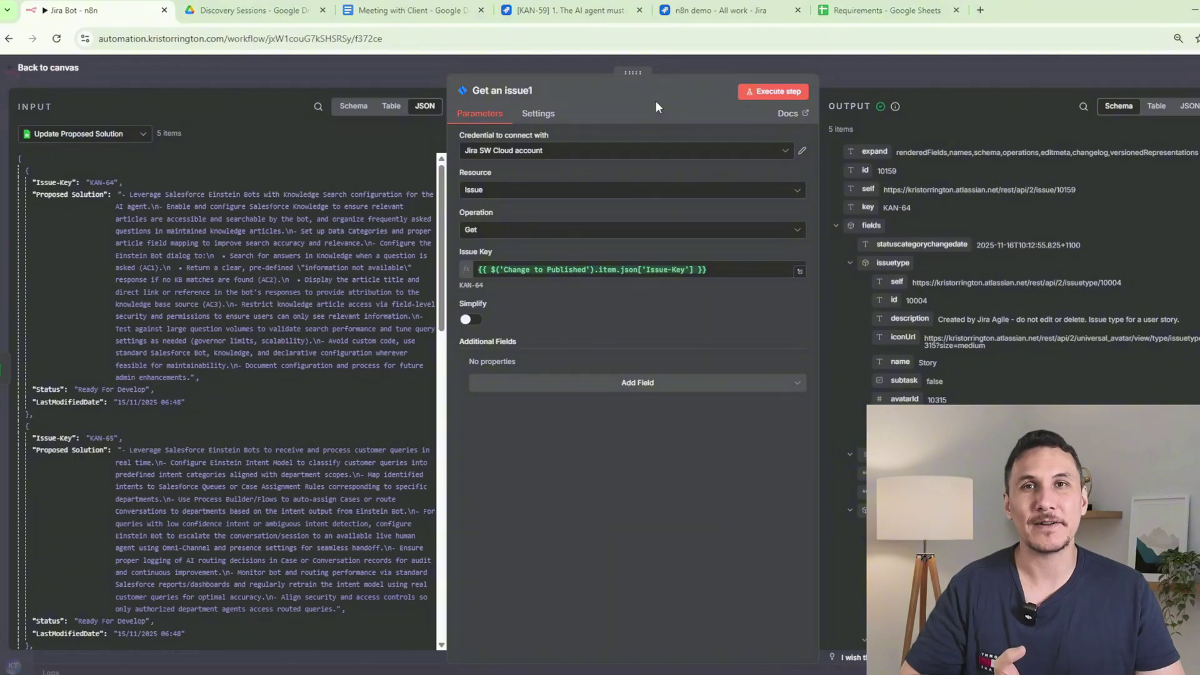
click(859, 68)
Review the Project Manager agent's user prompt and system message, and the JSON example in its Priority Output parser.
double_click(691, 485)
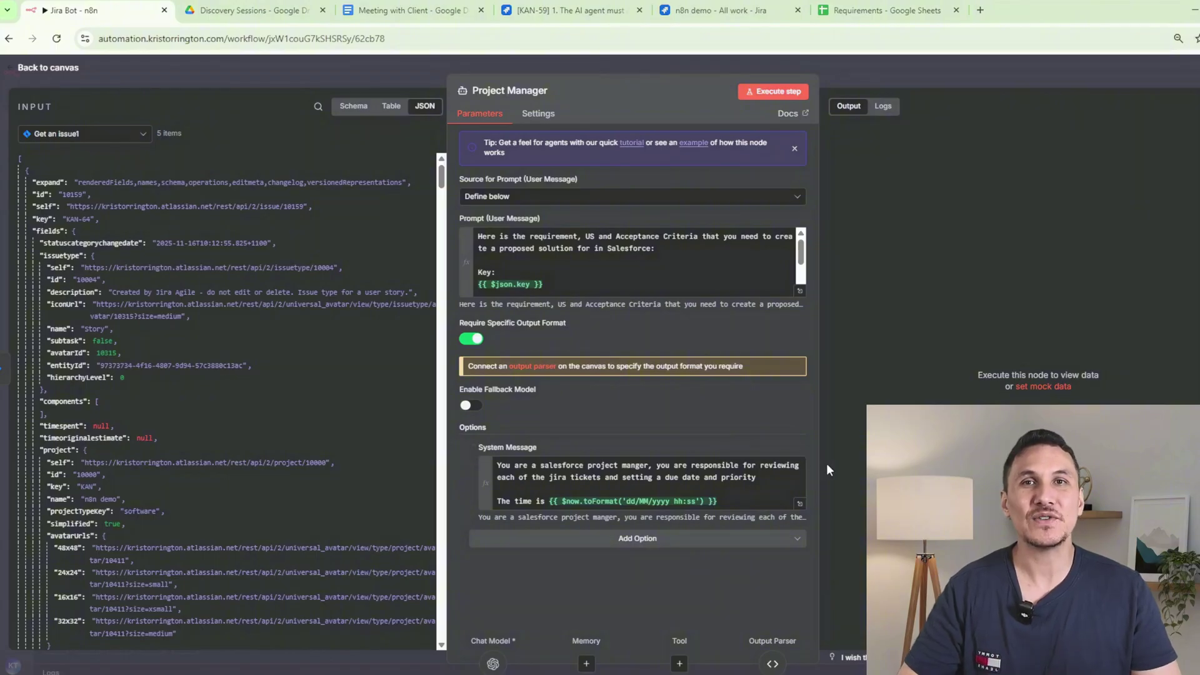
scroll(776, 259, down, 2)
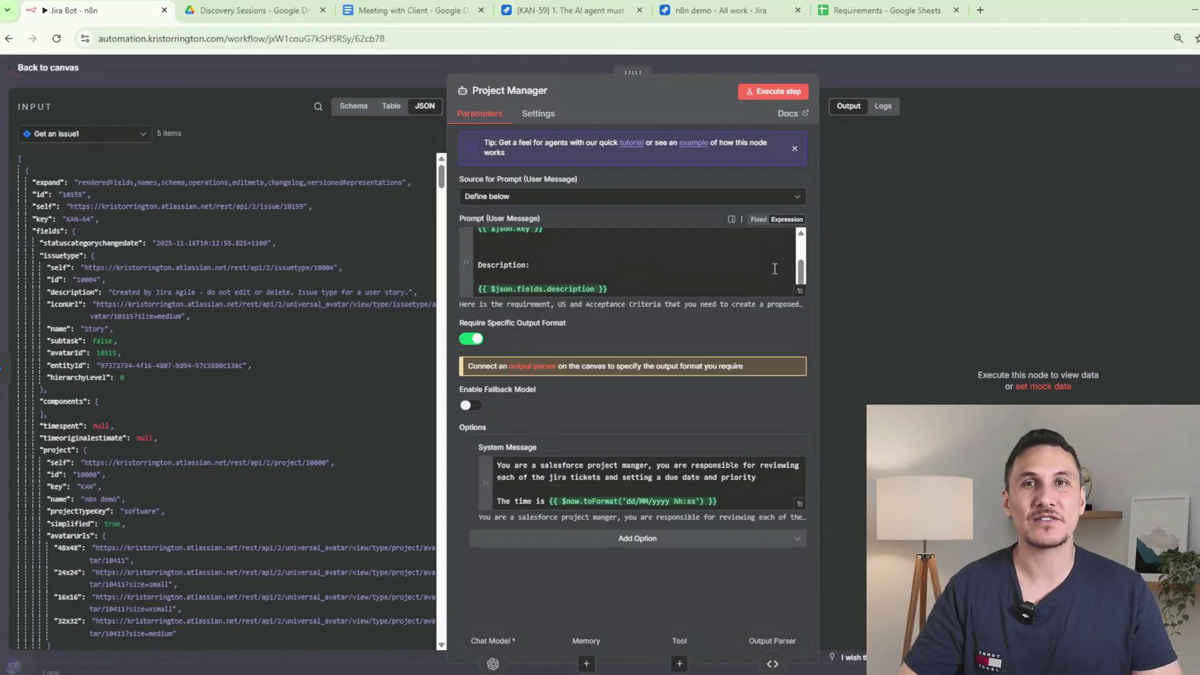
scroll(774, 269, up, 3)
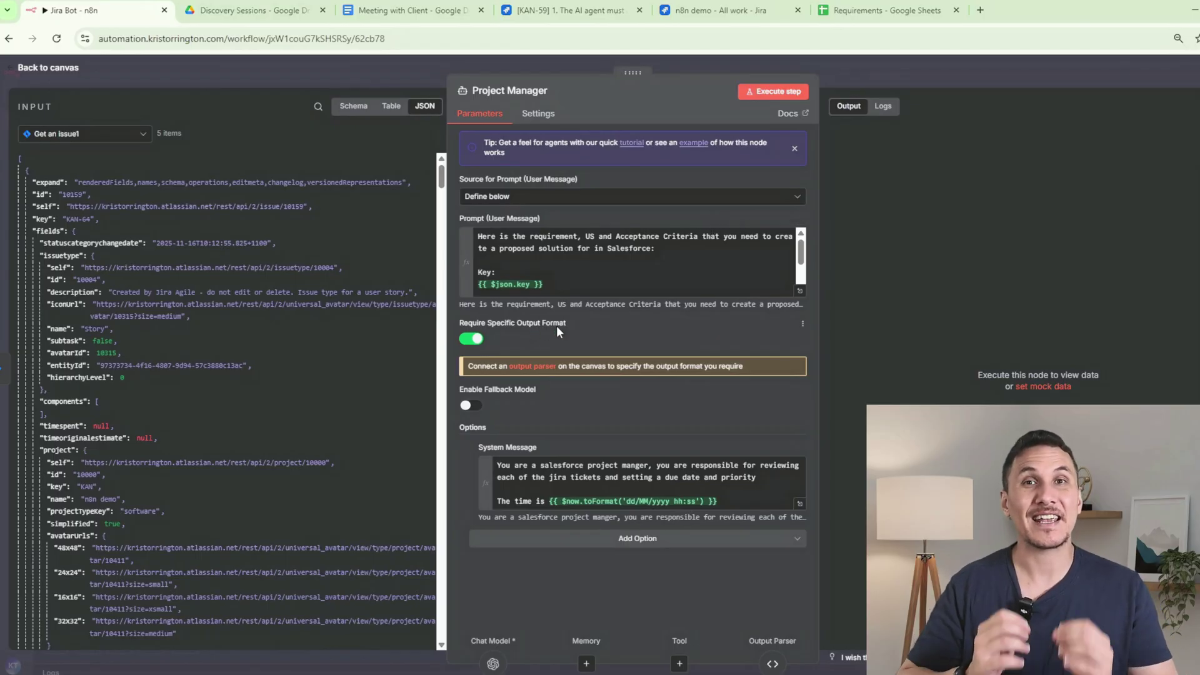
click(771, 660)
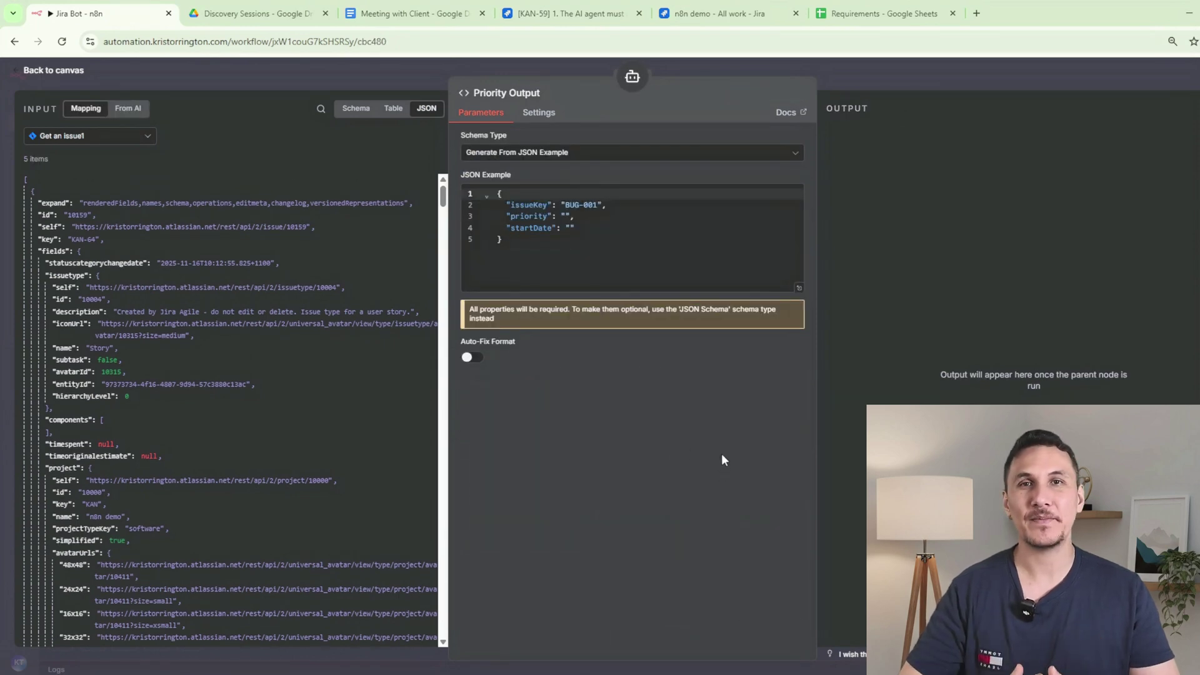
click(786, 66)
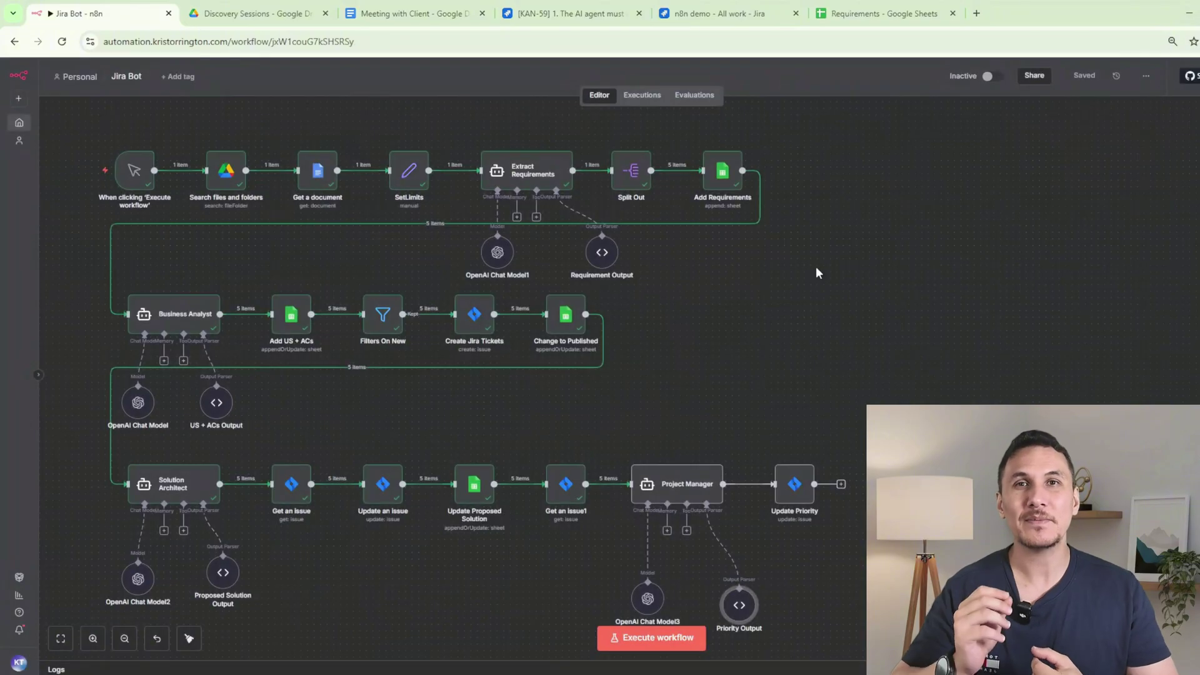
Run the Update Priority node to set each Jira ticket's assignee, current date as Start date and High priority.
double_click(794, 488)
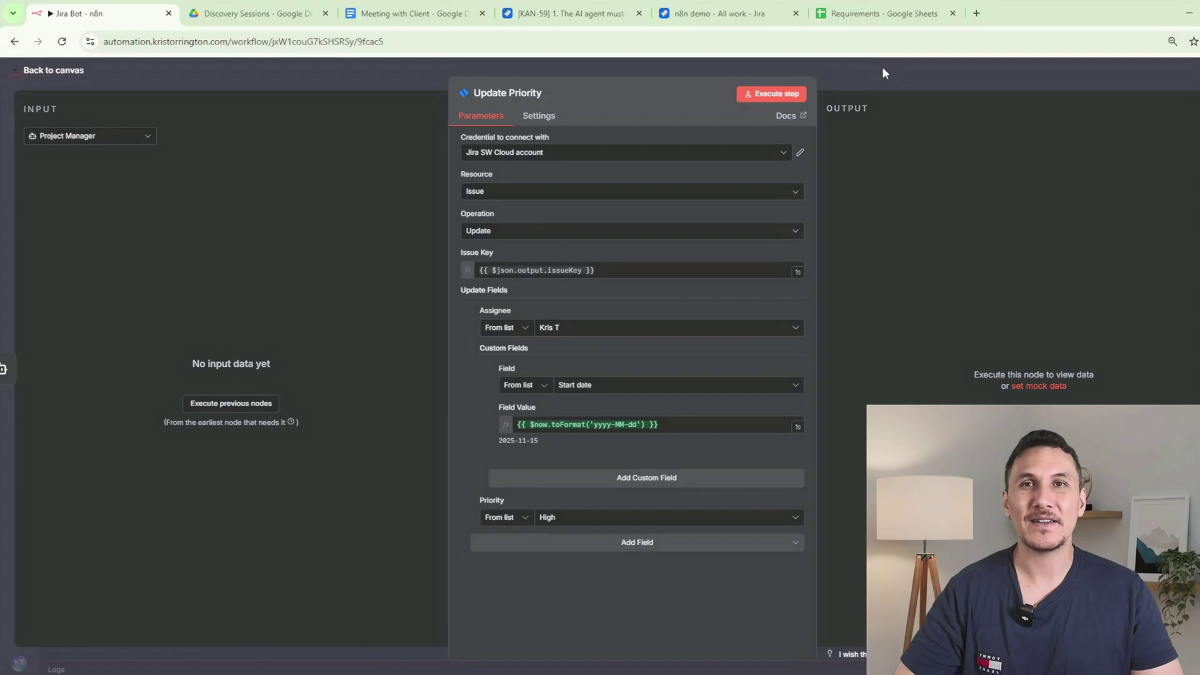
click(789, 95)
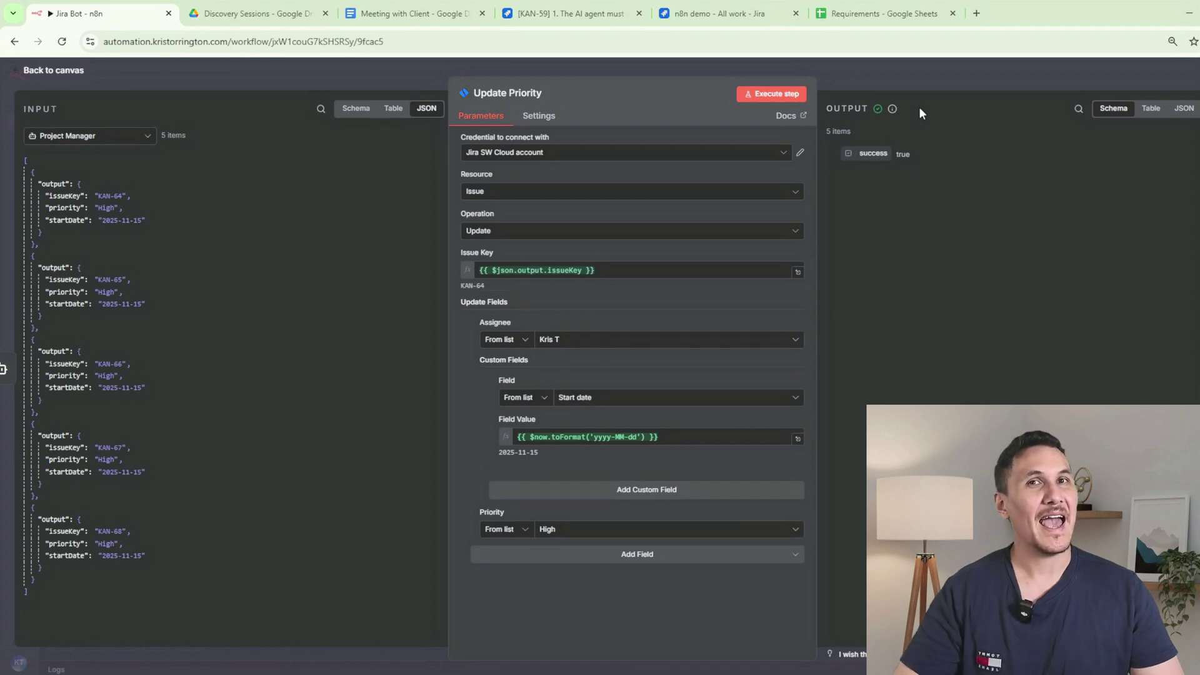
click(902, 75)
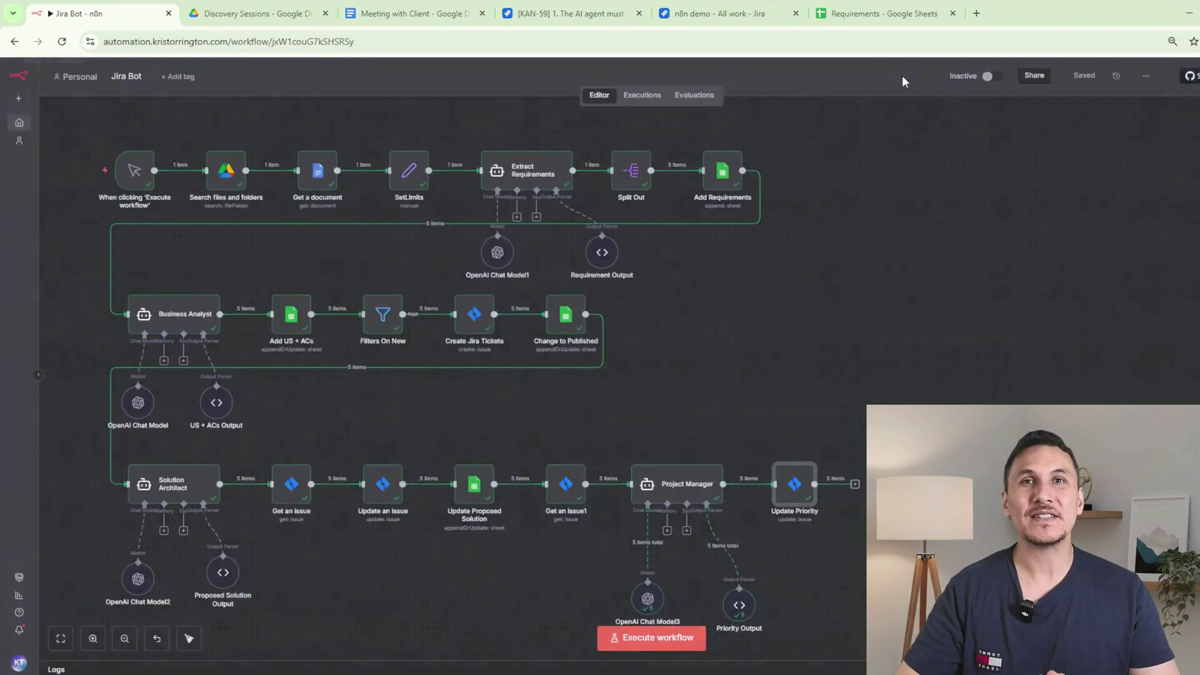